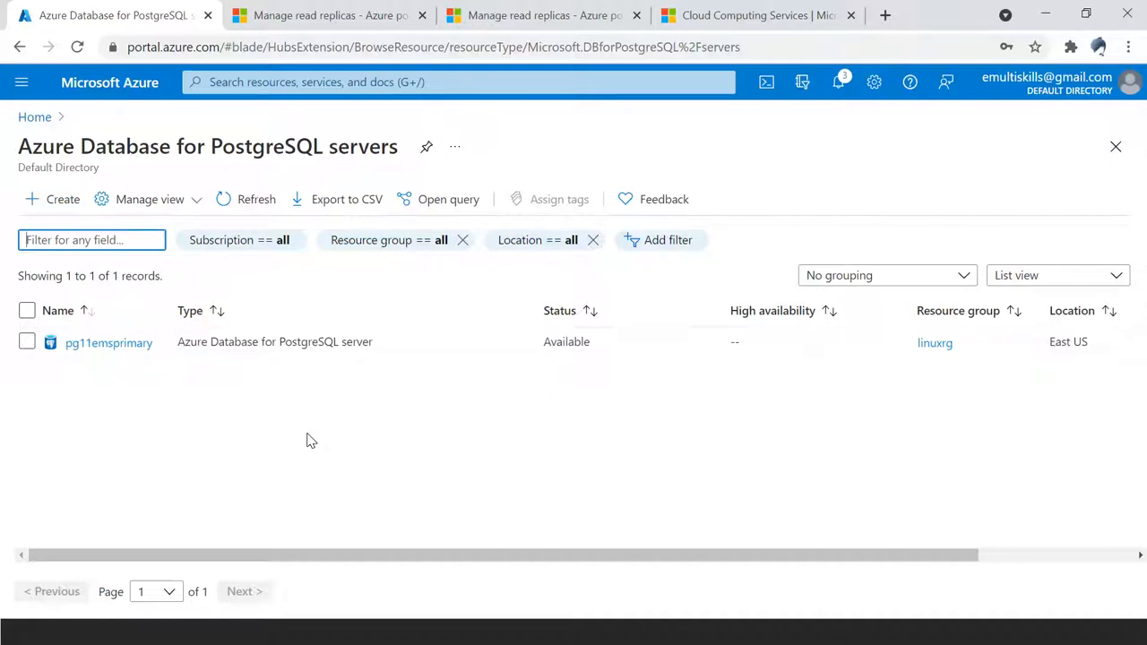
# Step: Open the replication settings of the PostgreSQL server pg11emsprimary
pyautogui.click(27, 341)
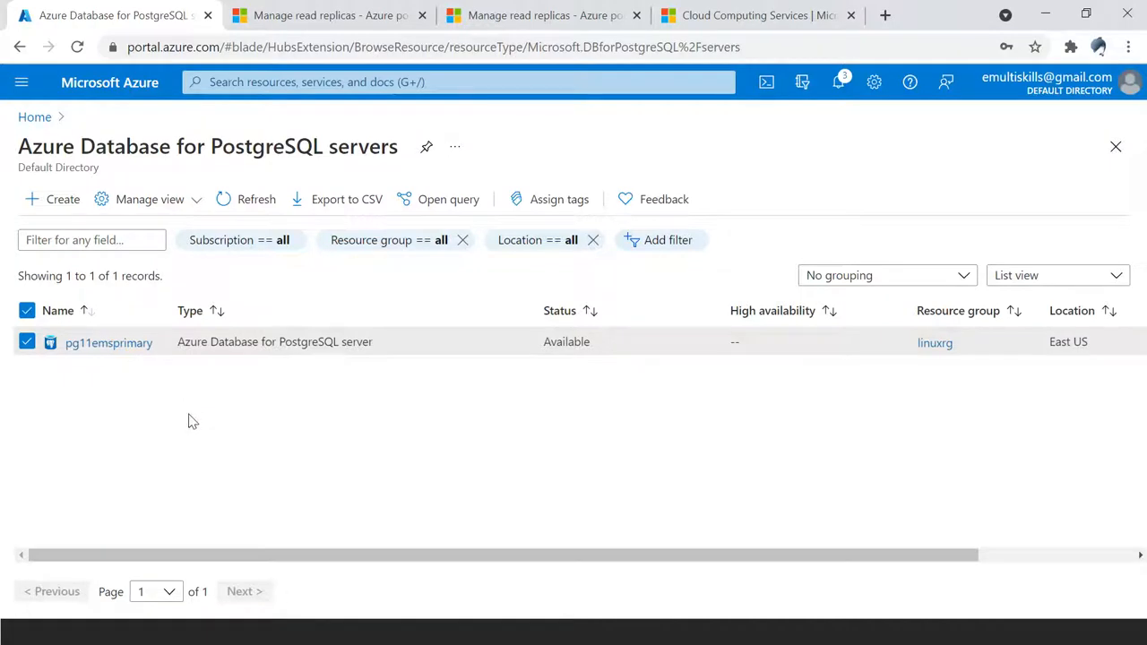
pyautogui.click(72, 344)
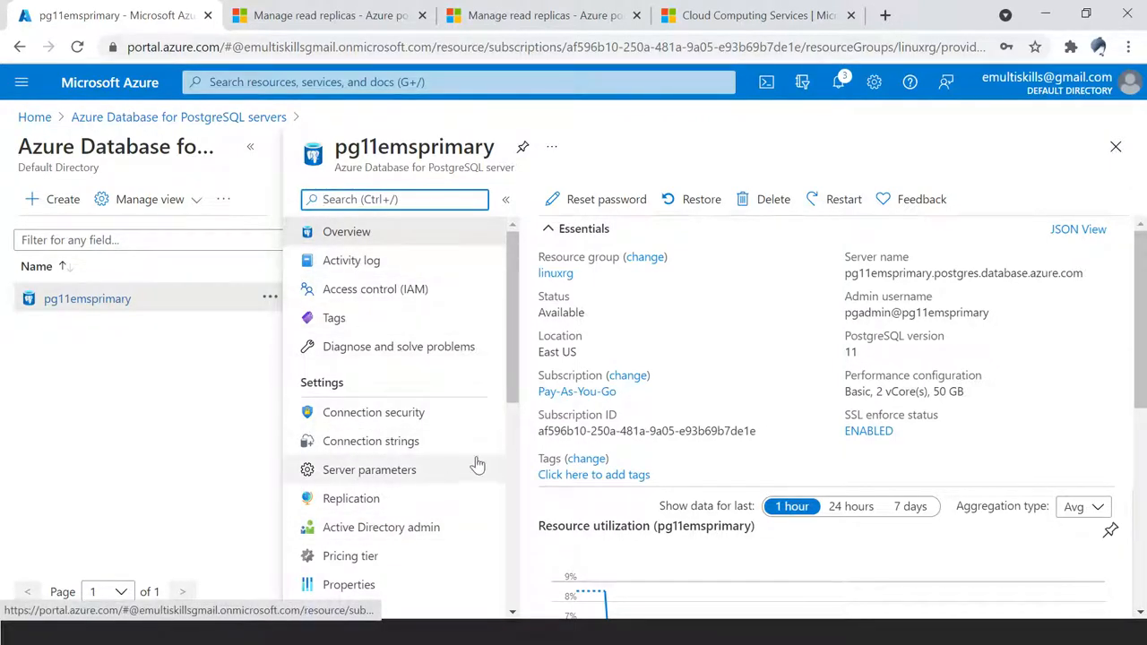
pyautogui.click(334, 506)
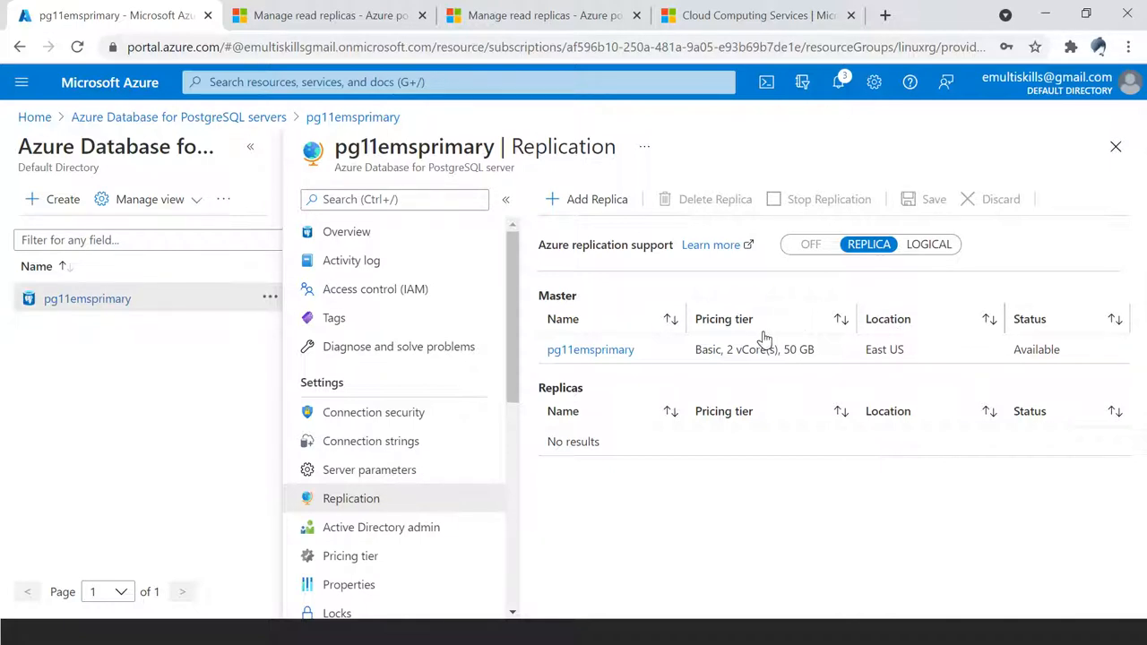
# Step: Add a read replica named pg11emsreplica1 to pg11emsprimary, keeping the preset East US location and Basic pricing tier, and start its deployment
pyautogui.click(597, 202)
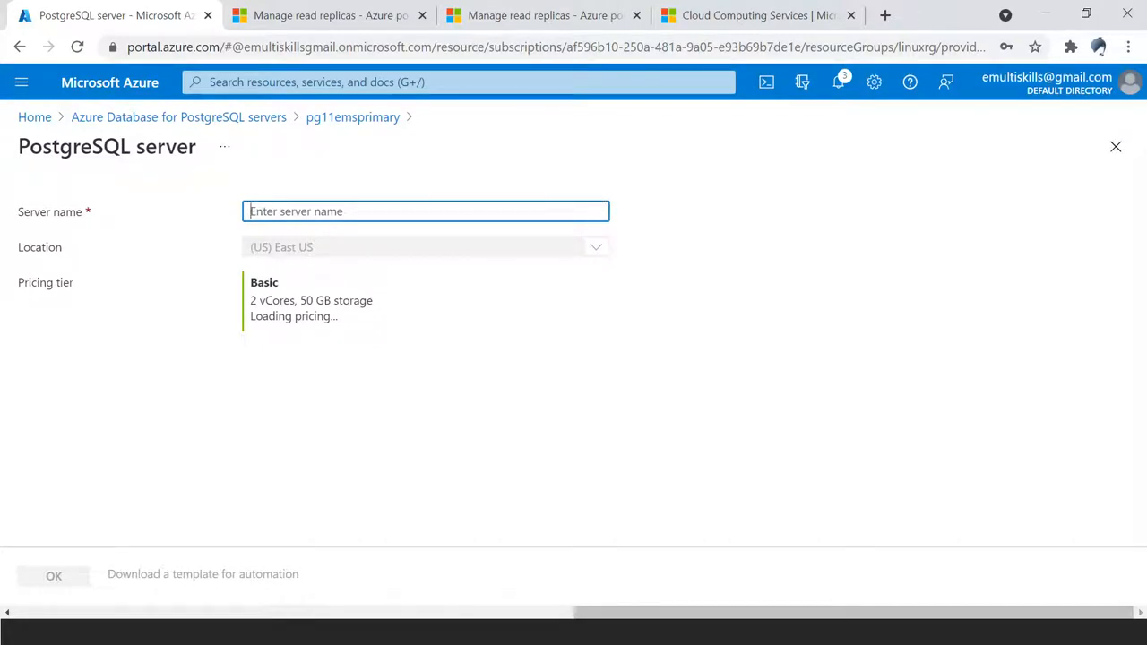
pyautogui.write('pg11')
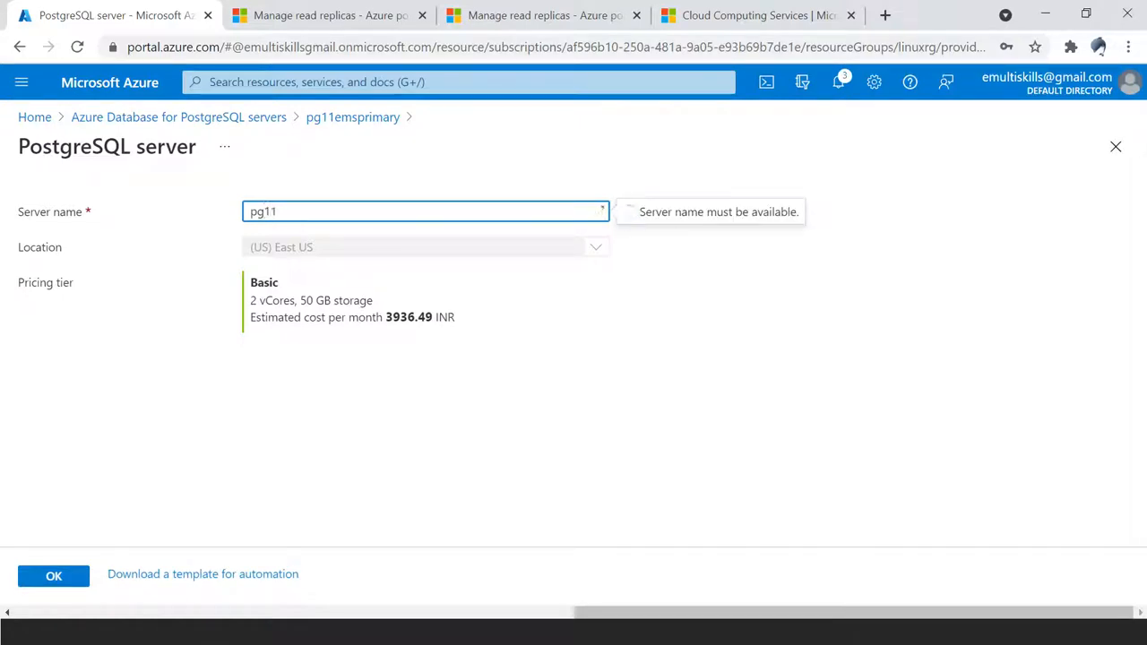
pyautogui.write('ems')
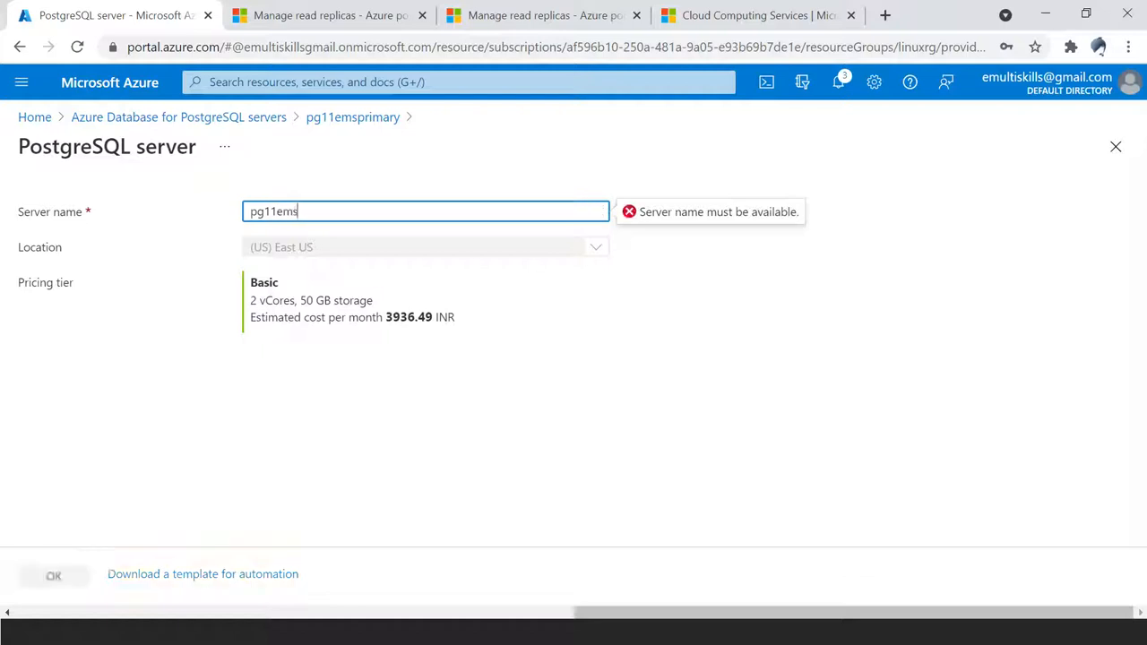
pyautogui.write('r')
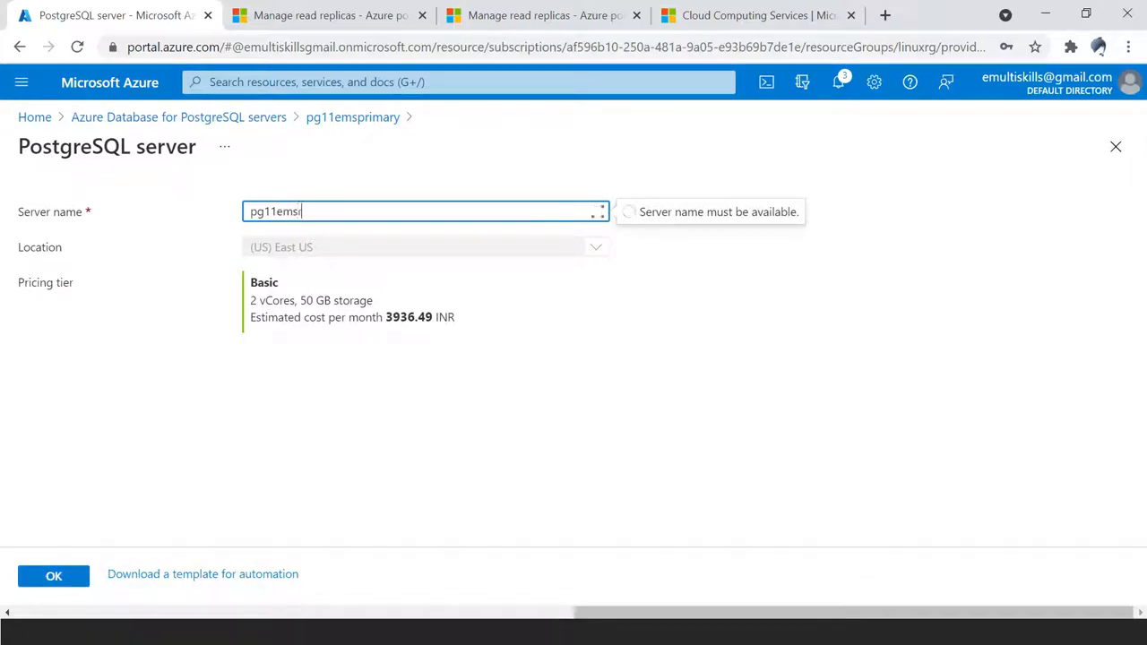
pyautogui.write('eplica1')
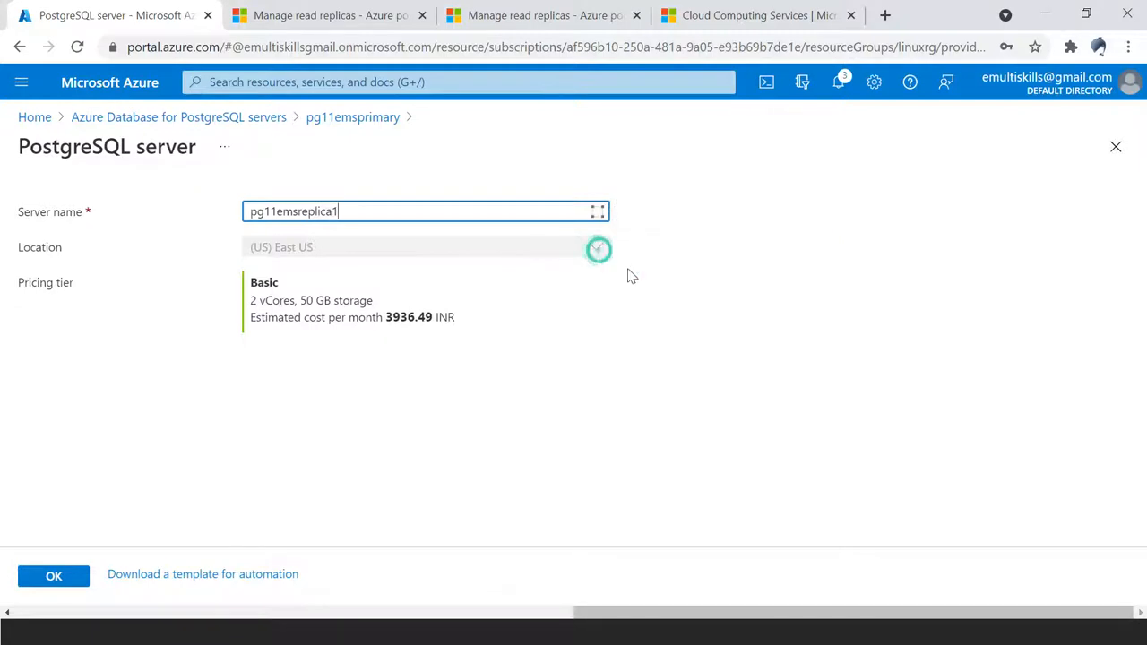
pyautogui.click(779, 273)
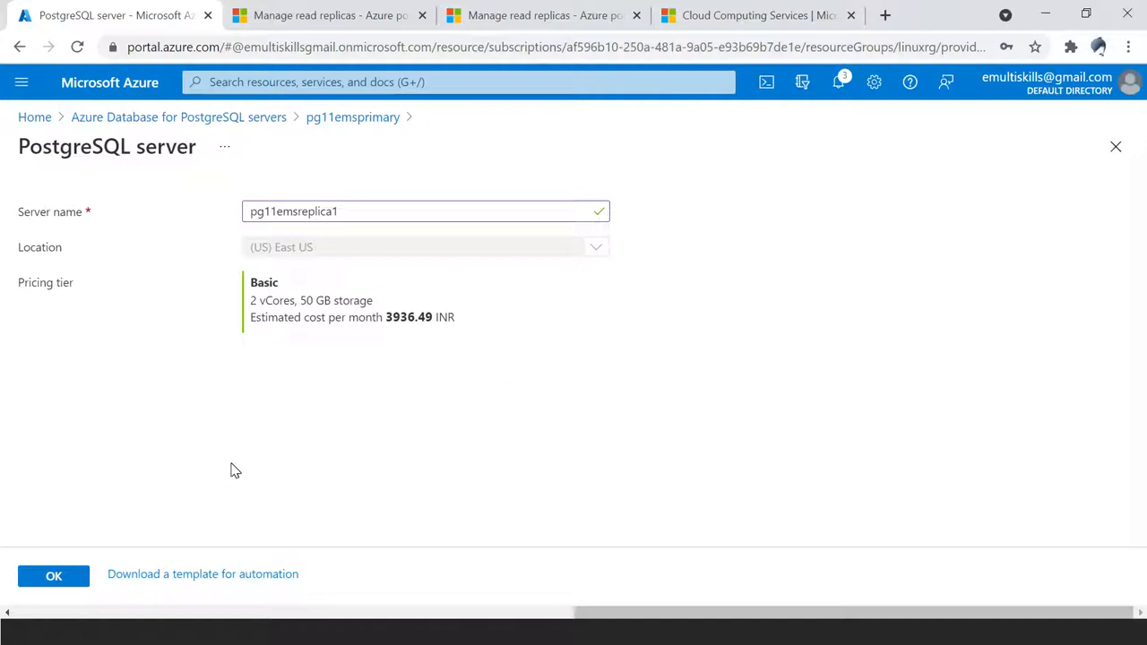
pyautogui.click(56, 579)
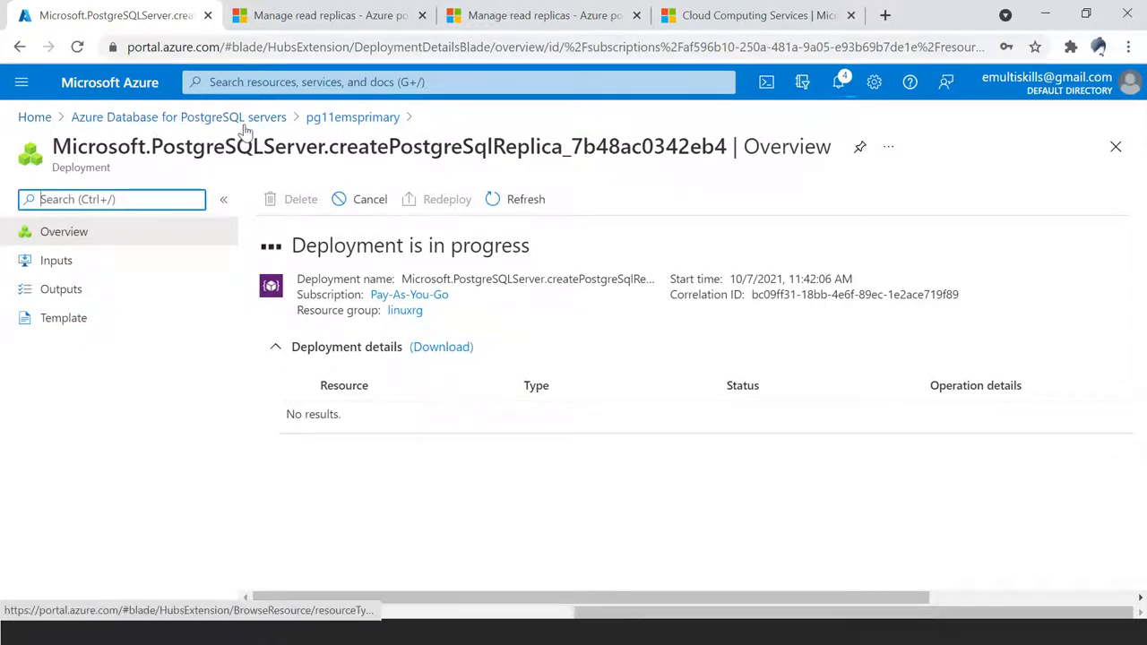
# Step: Refresh the PostgreSQL servers list and reopen the replication settings of pg11emsprimary to check for the new replica
pyautogui.click(167, 123)
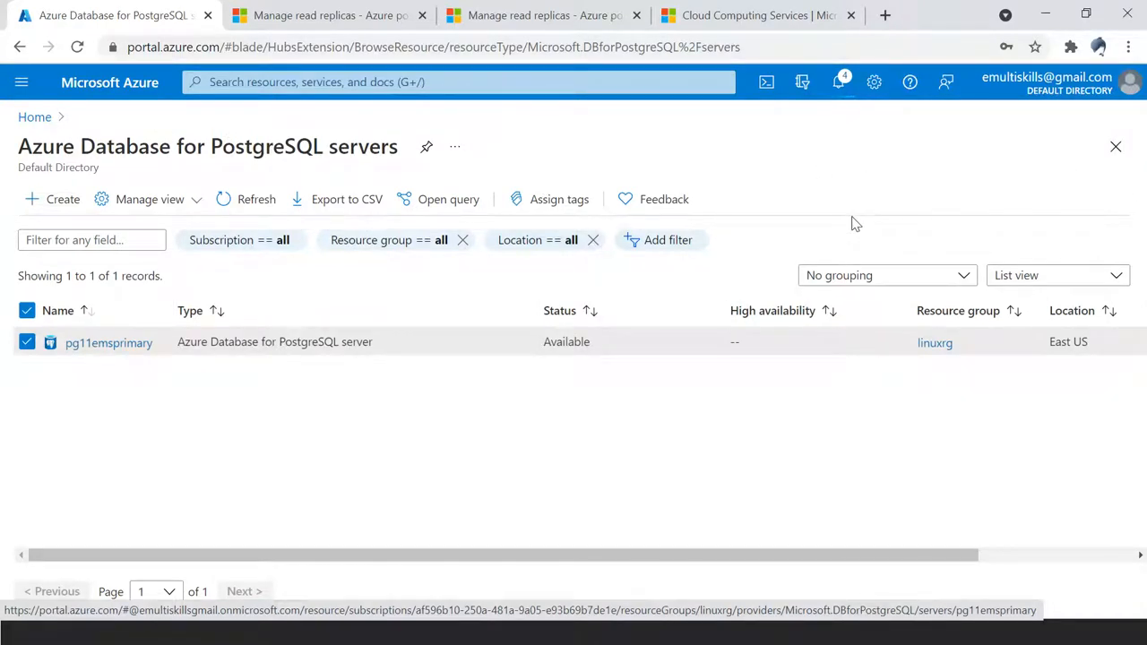
pyautogui.click(247, 202)
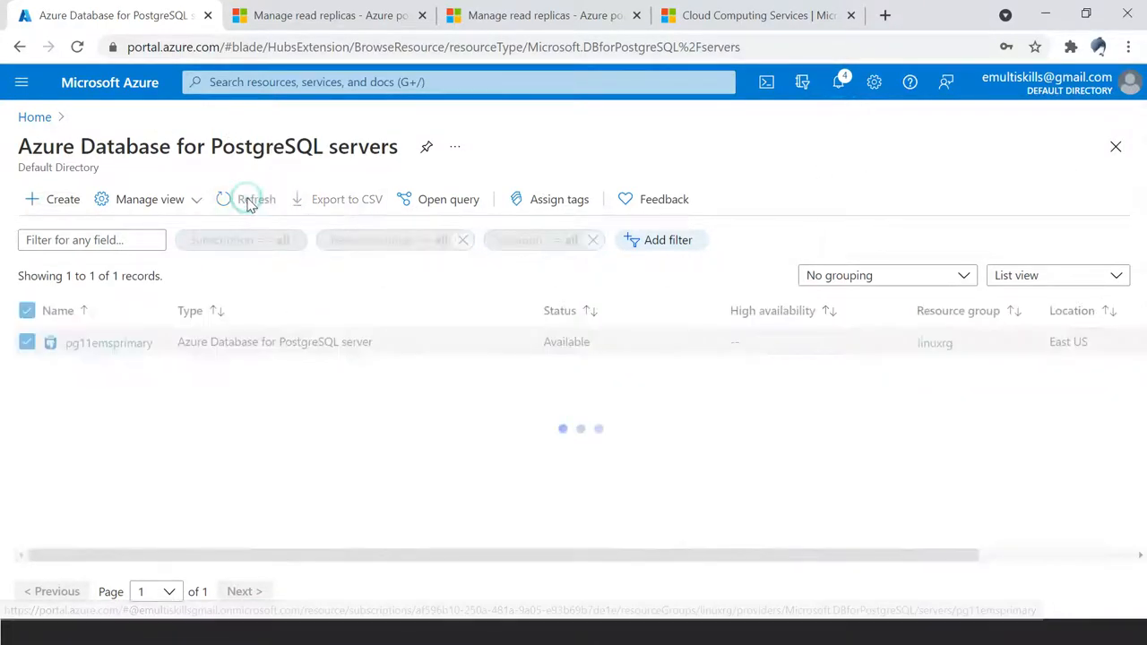
pyautogui.click(109, 343)
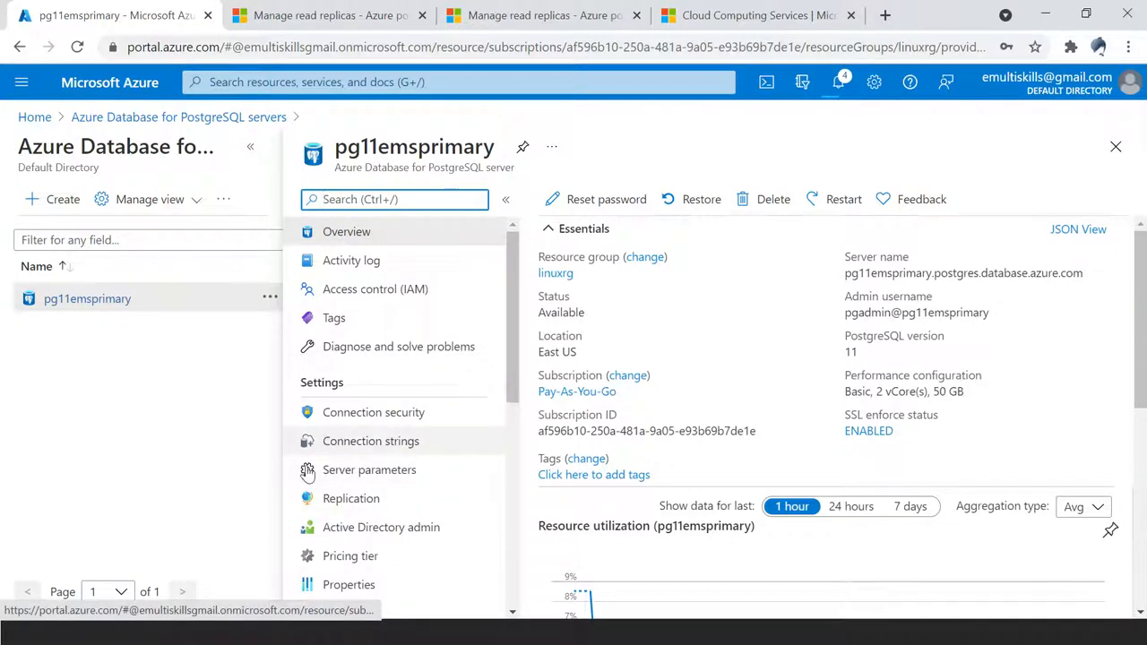
pyautogui.click(356, 507)
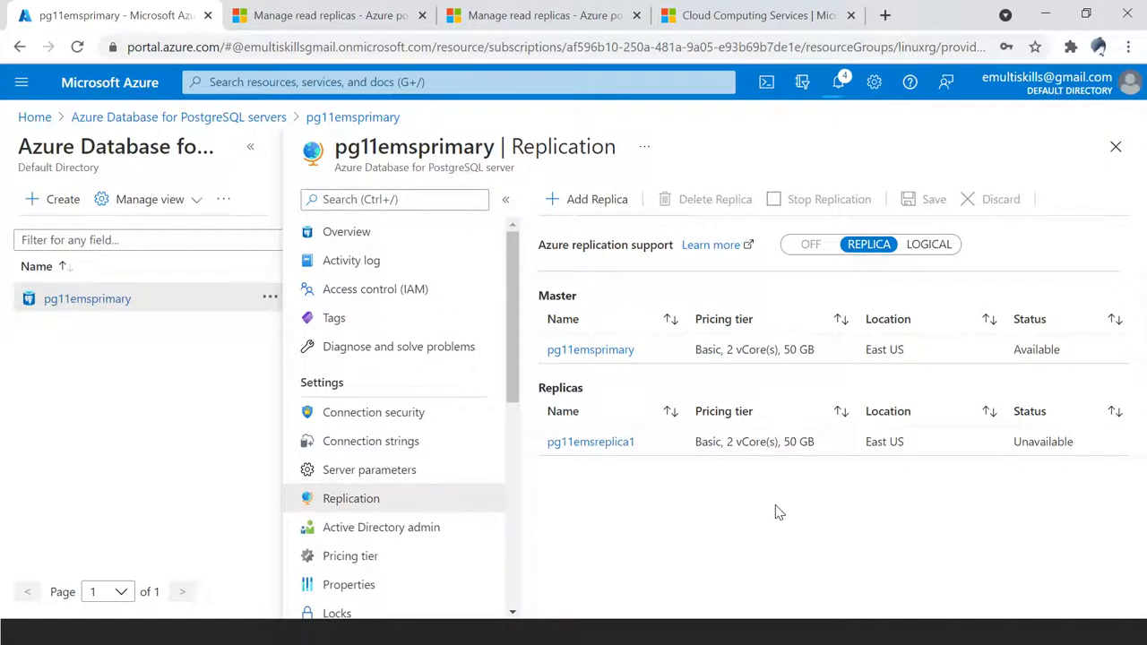
# Step: View the alerts of pg11emsprimary, chart its Replica Lag metric and refresh the chart
pyautogui.scroll(-3, 466, 510)
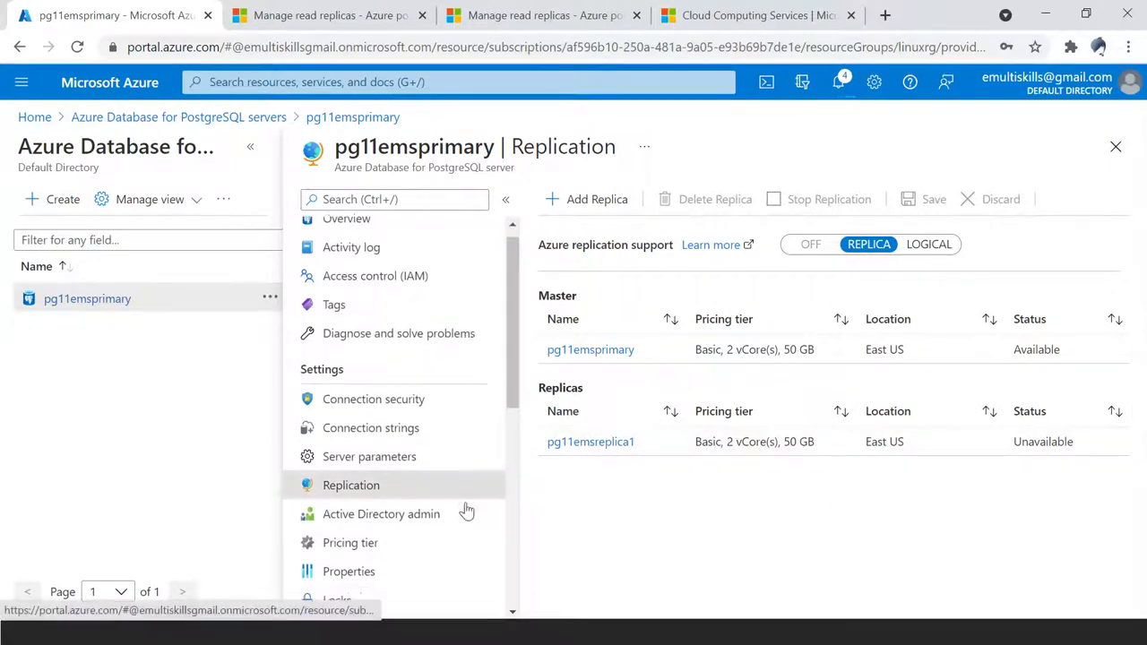
pyautogui.scroll(-3, 465, 510)
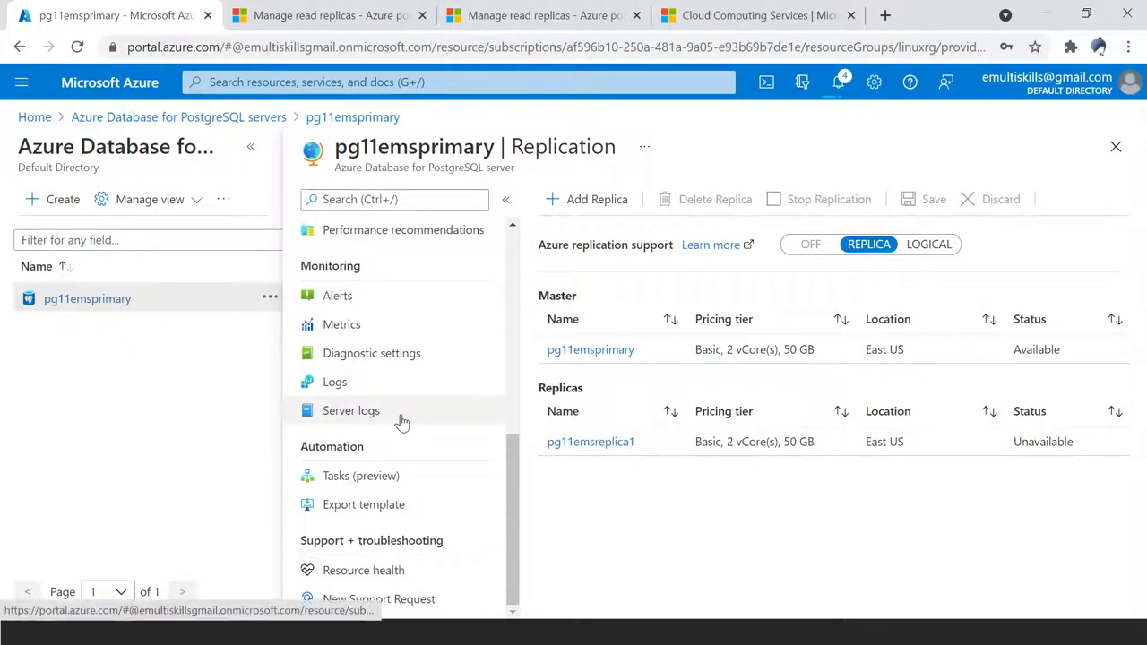
pyautogui.click(341, 297)
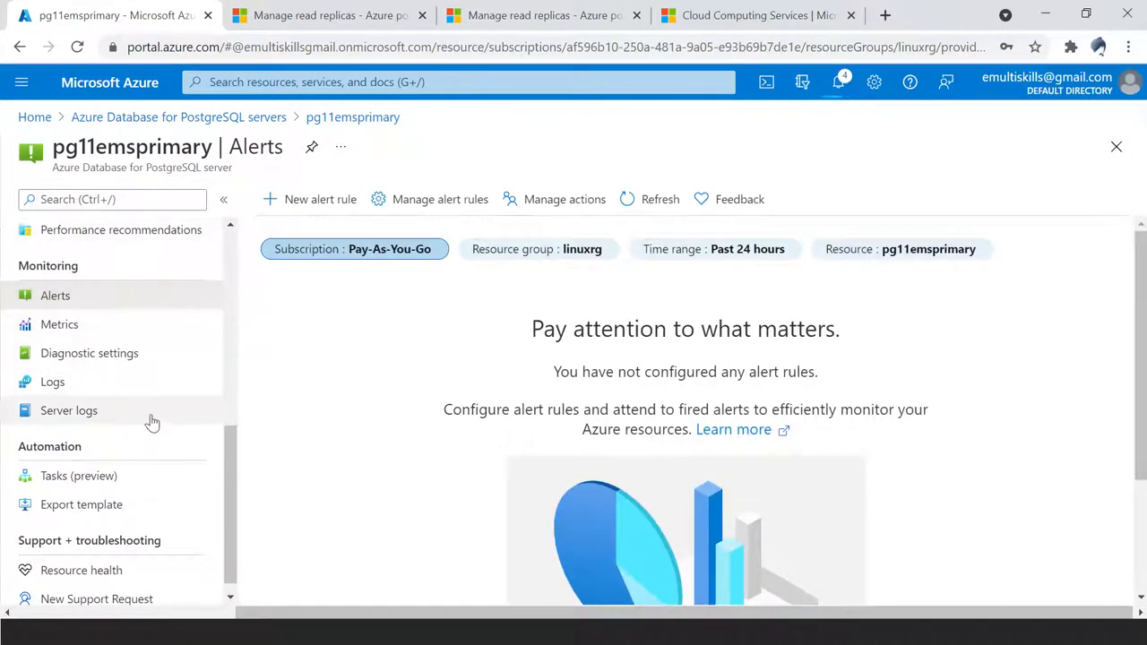
pyautogui.click(69, 329)
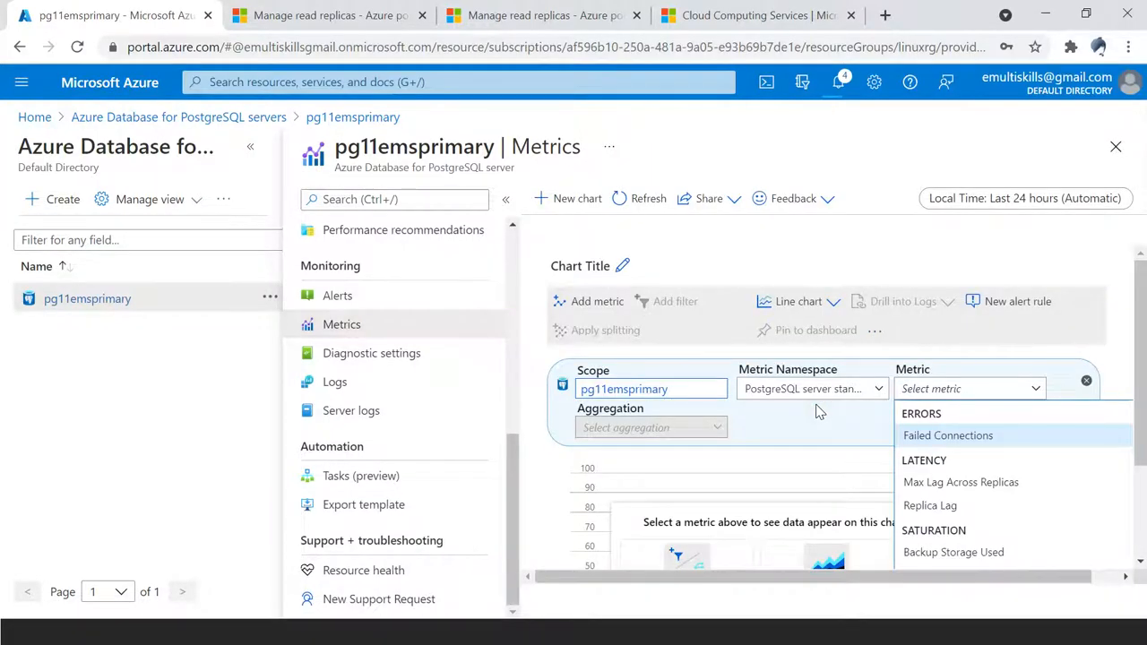
pyautogui.moveTo(1141, 344); pyautogui.dragTo(1146, 391)
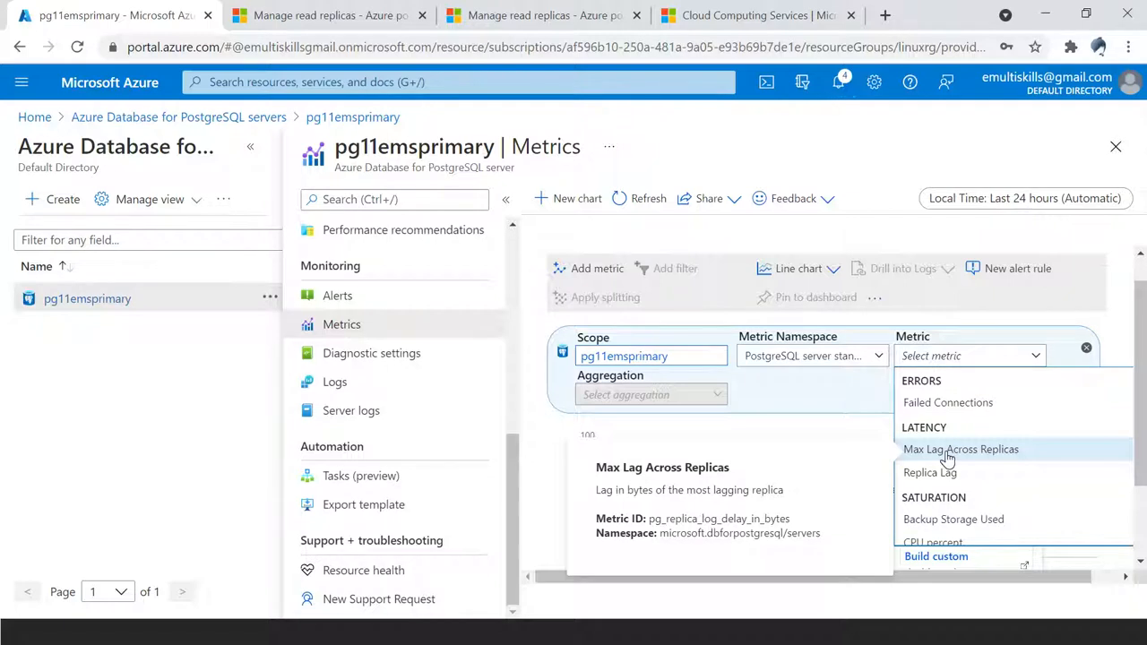
pyautogui.click(916, 473)
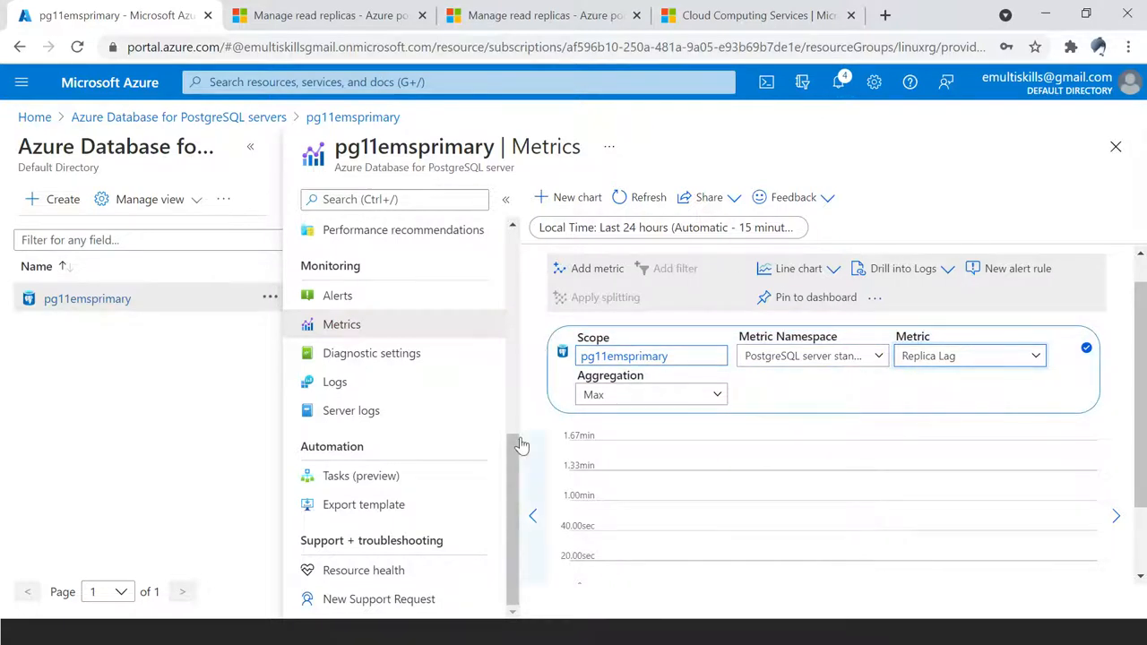
pyautogui.click(647, 195)
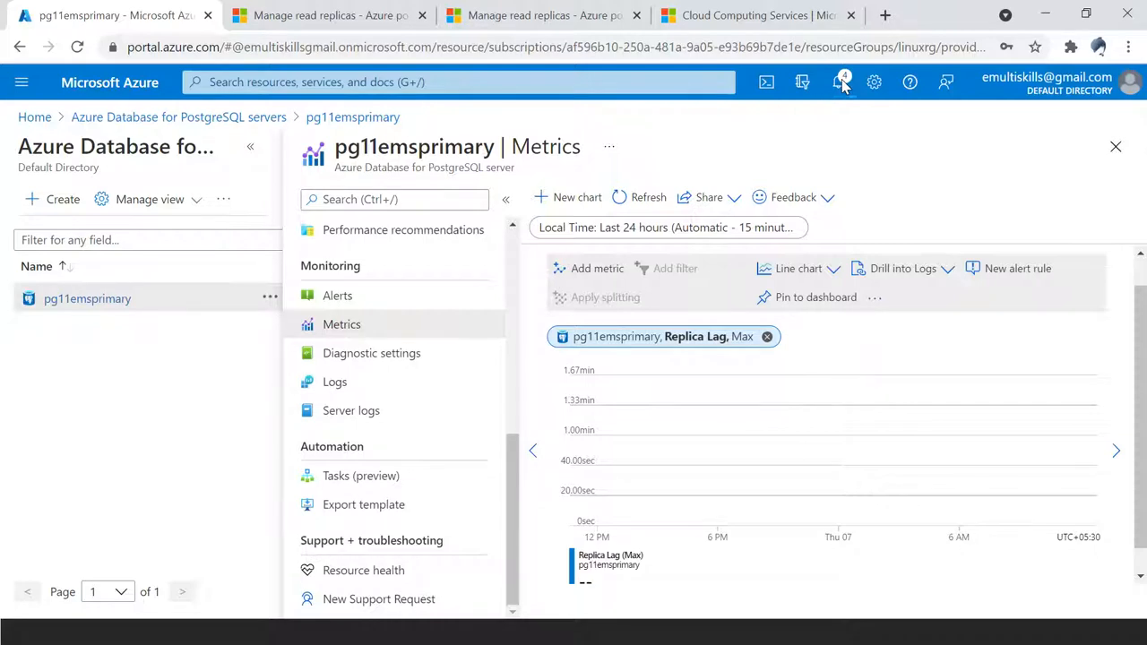
# Step: Return to the replication settings of pg11emsprimary and check the status of pg11emsreplica1
pyautogui.scroll(5, 475, 434)
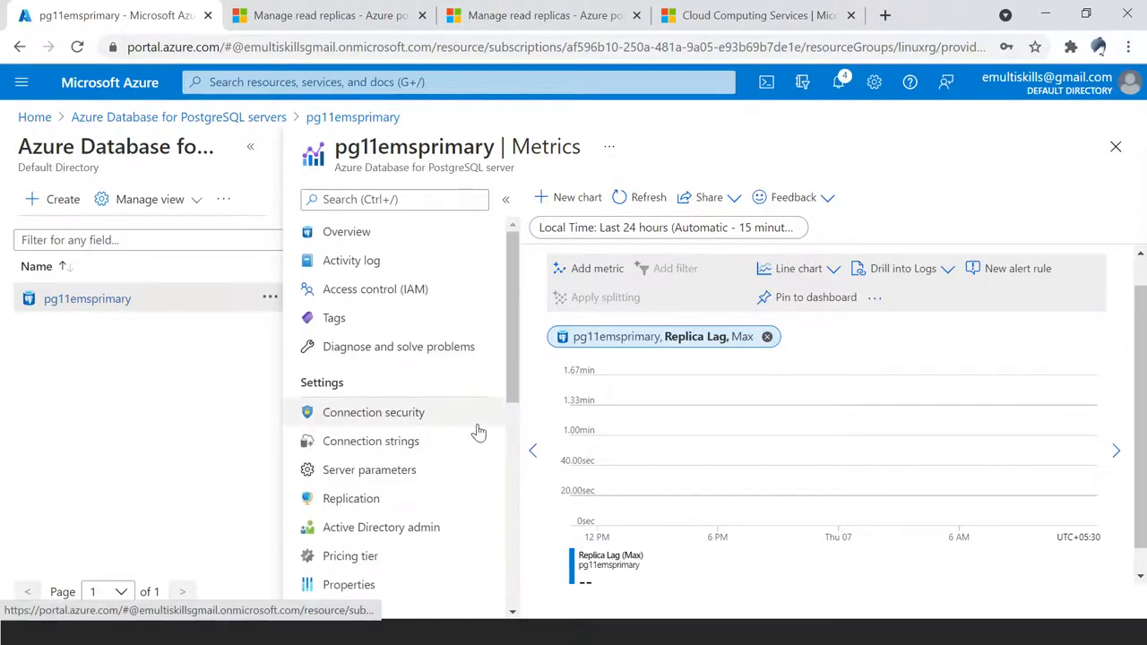
pyautogui.click(339, 505)
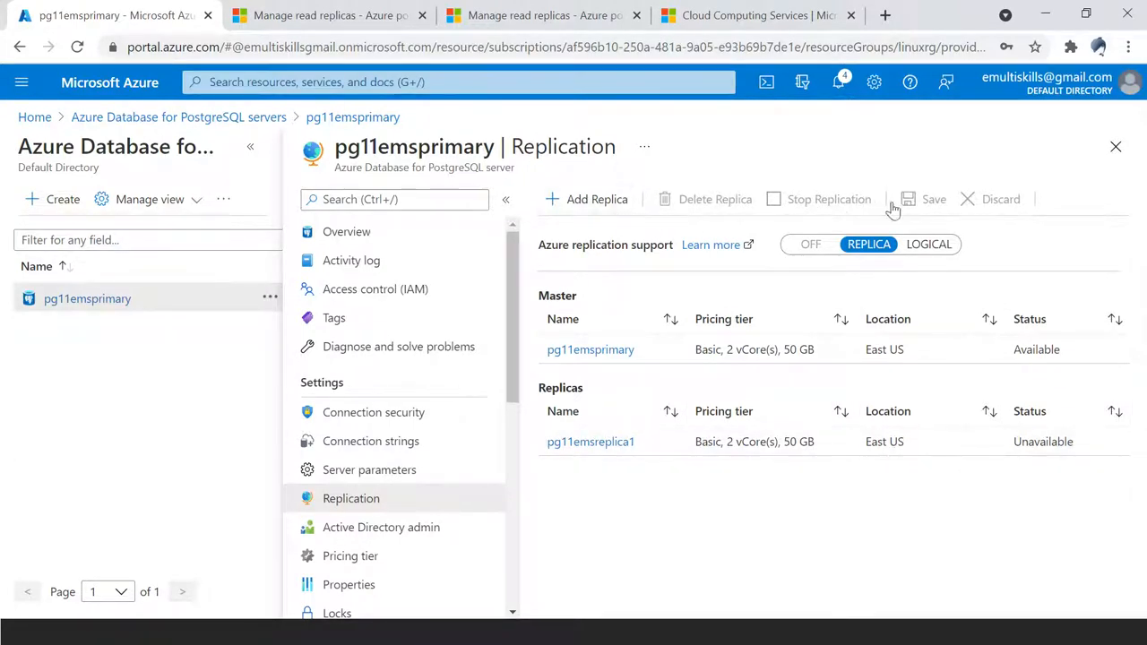
pyautogui.click(212, 293)
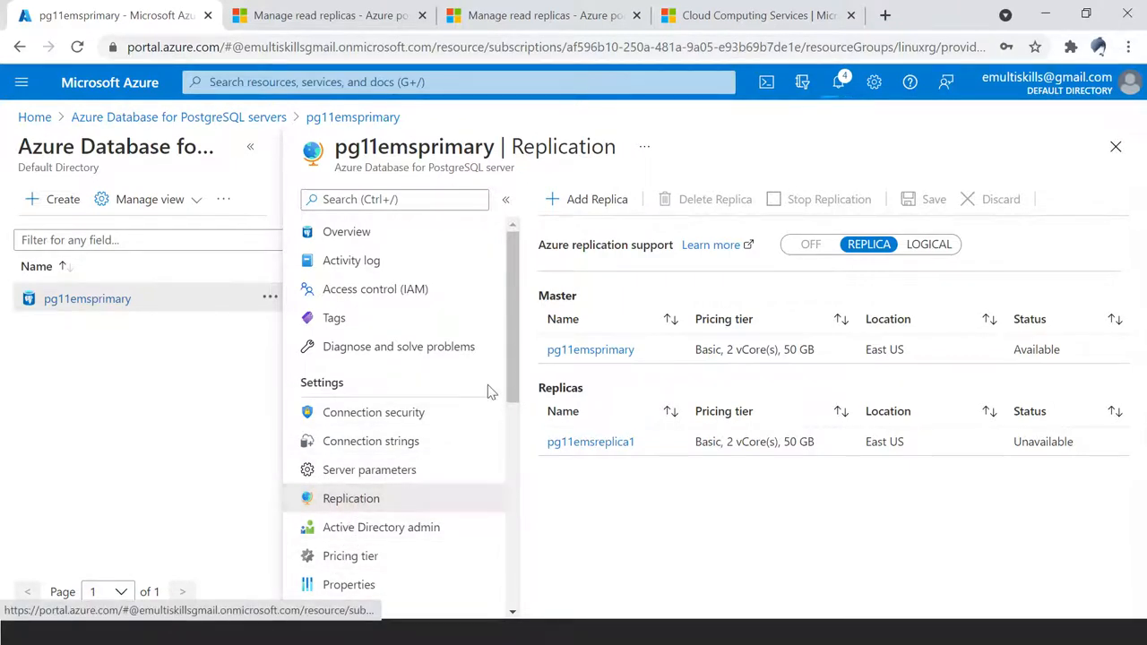
pyautogui.moveTo(524, 393); pyautogui.dragTo(527, 583)
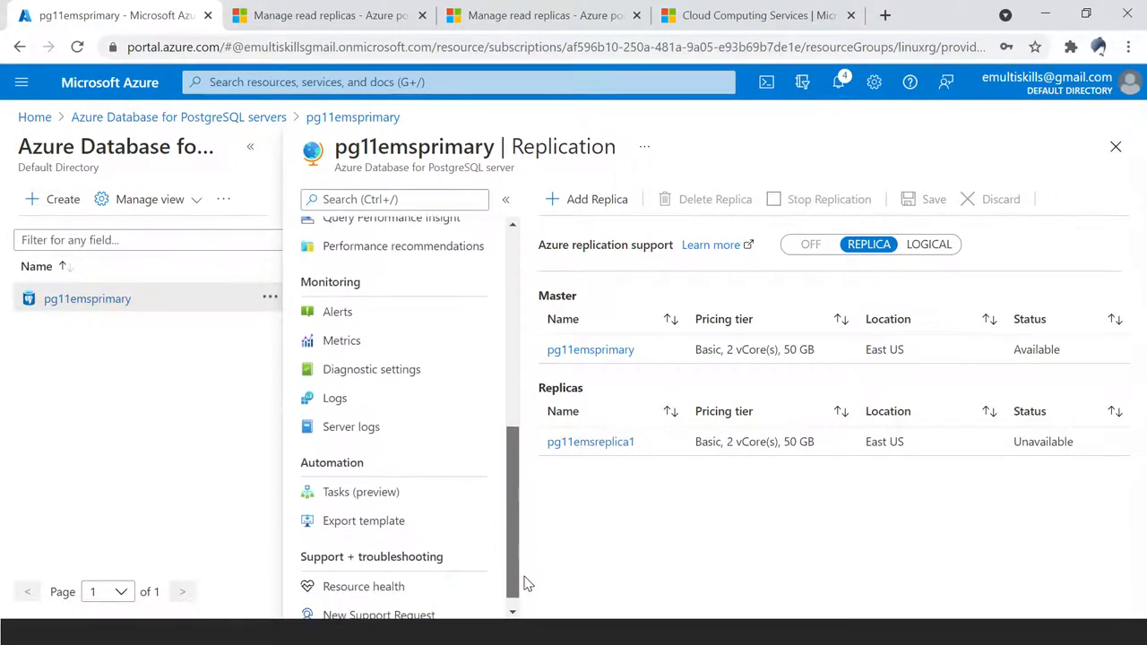
pyautogui.click(342, 333)
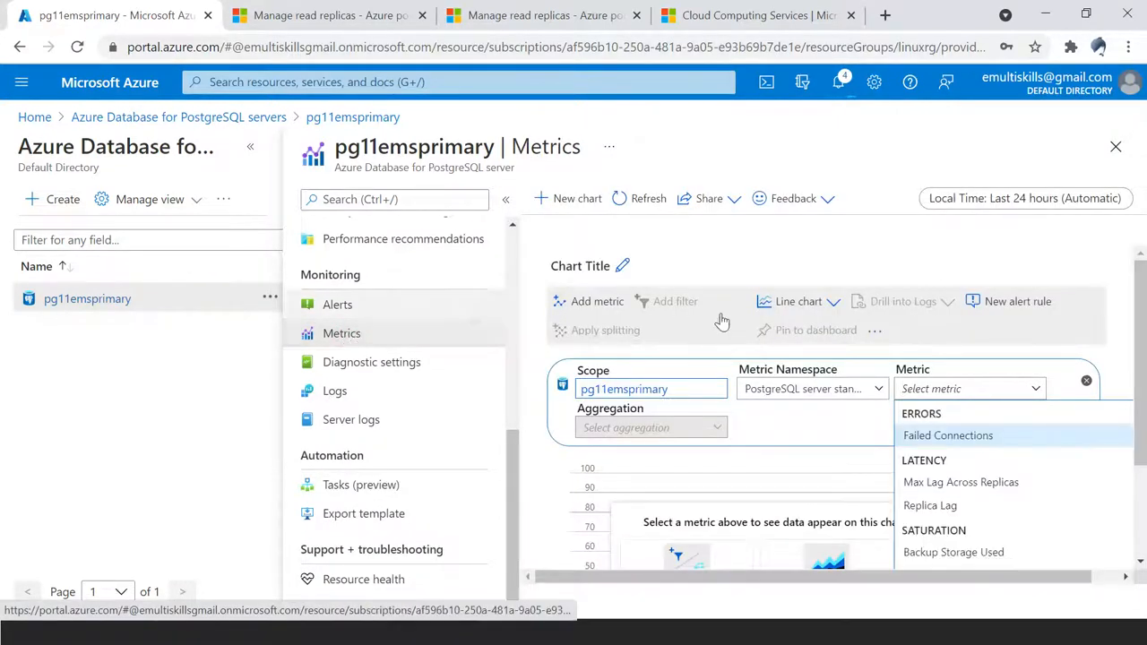
pyautogui.click(666, 390)
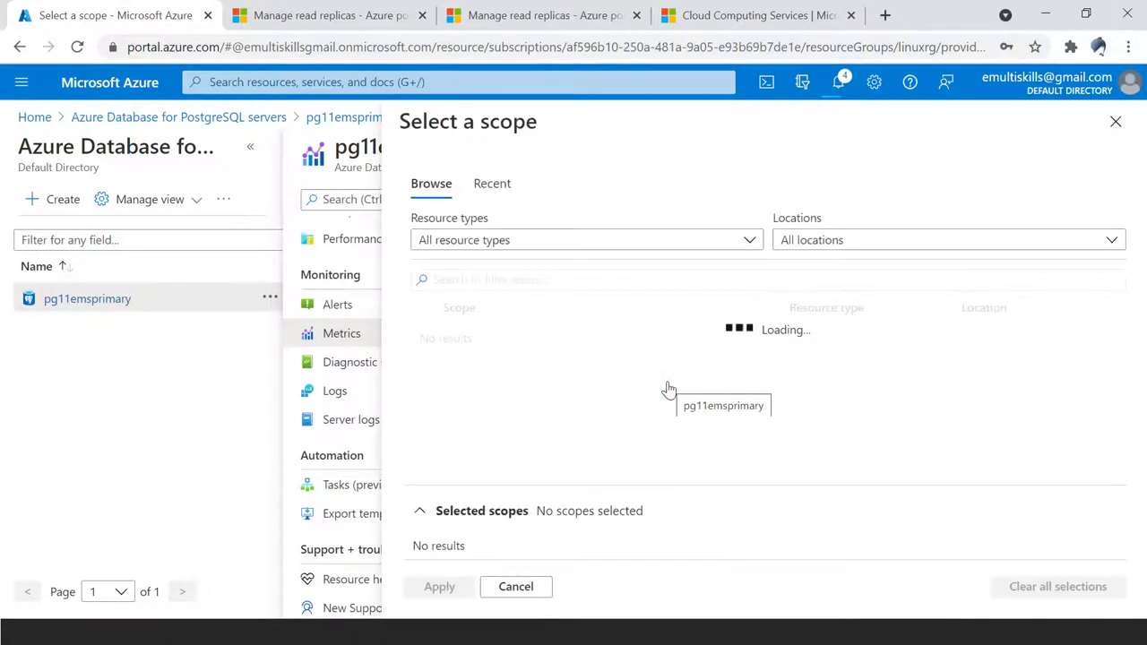
pyautogui.click(746, 240)
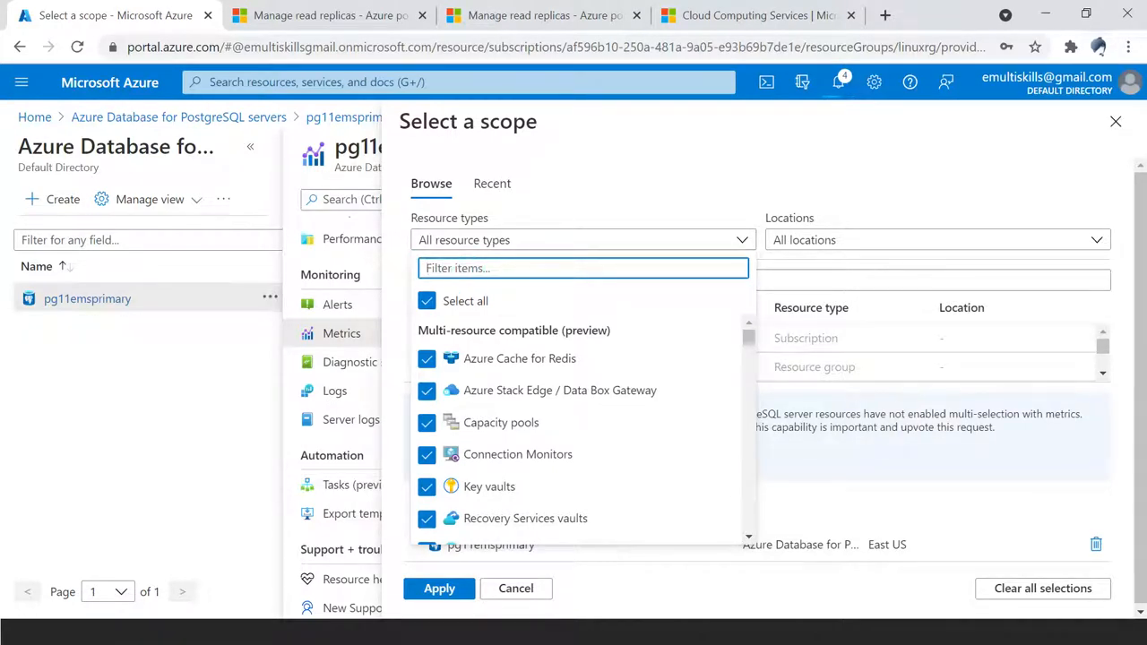
pyautogui.write('pg')
pyautogui.press('BackSpace')
pyautogui.press('BackSpace')
pyautogui.click(876, 607)
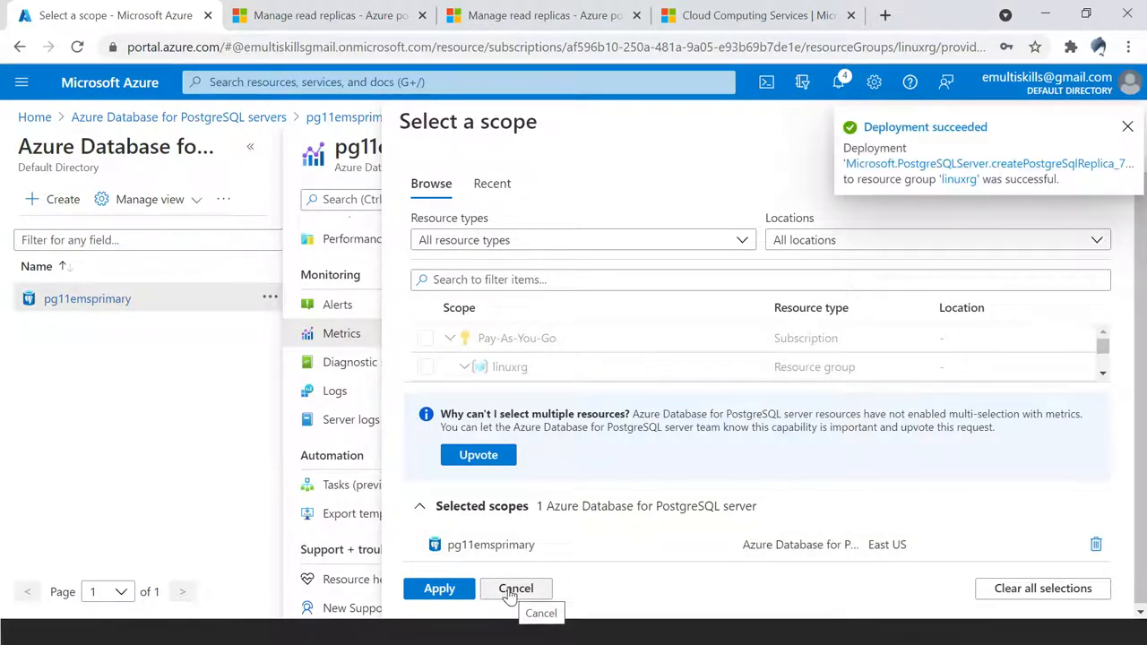
pyautogui.click(1126, 126)
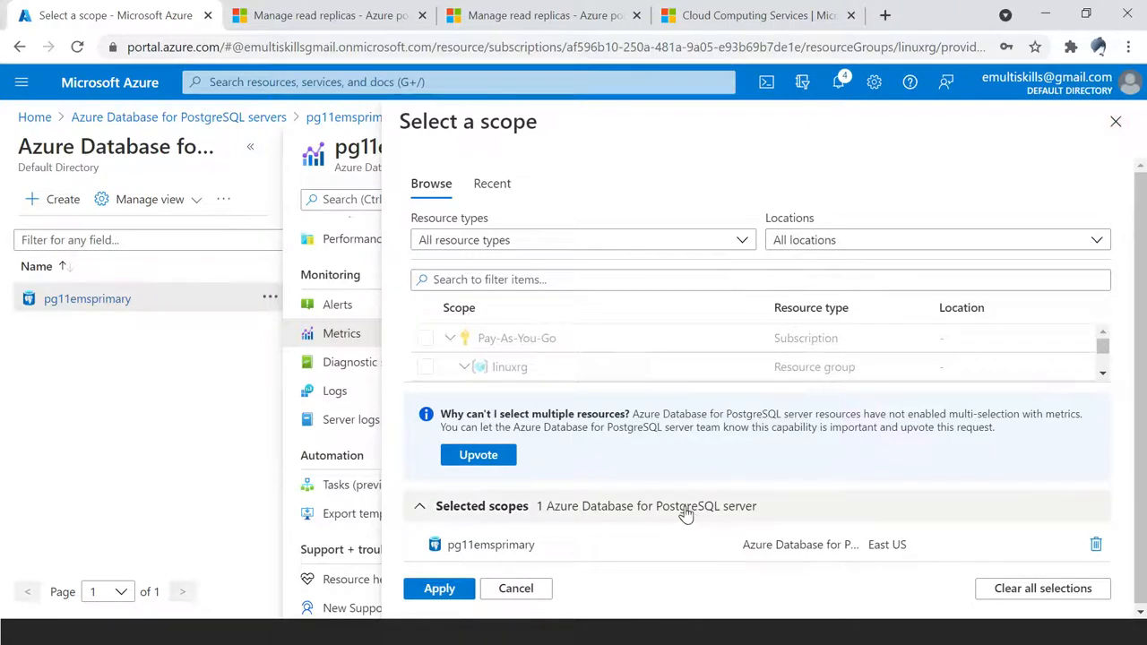
pyautogui.click(1115, 121)
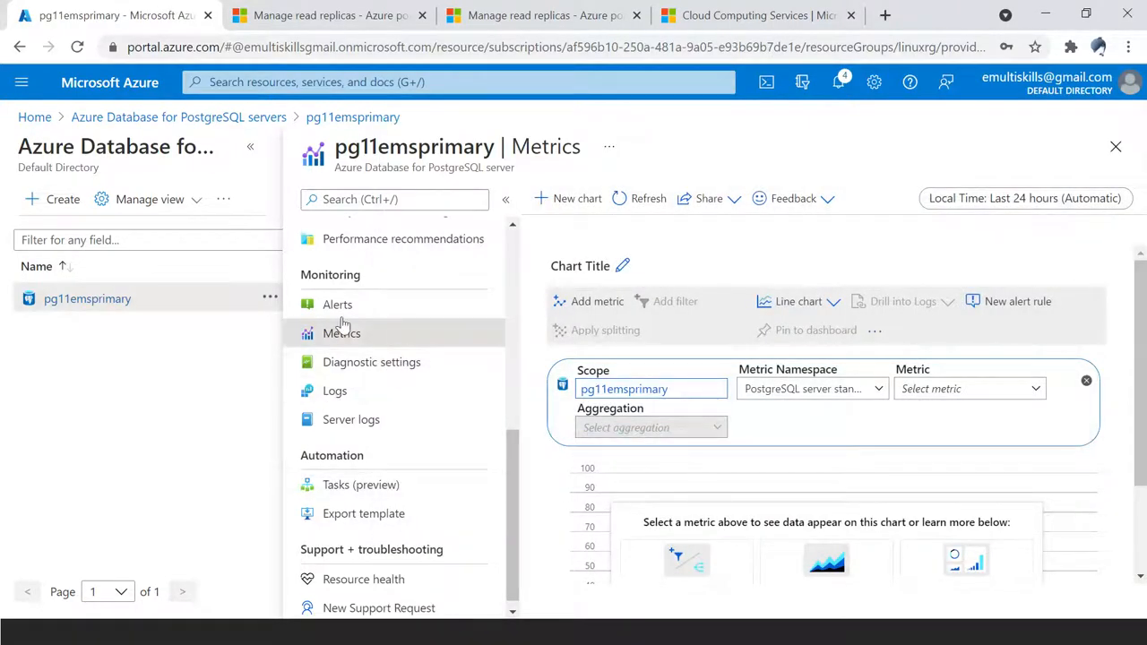
# Step: Recheck the status of pg11emsreplica1 in the primary server's replication settings
pyautogui.scroll(10, 448, 487)
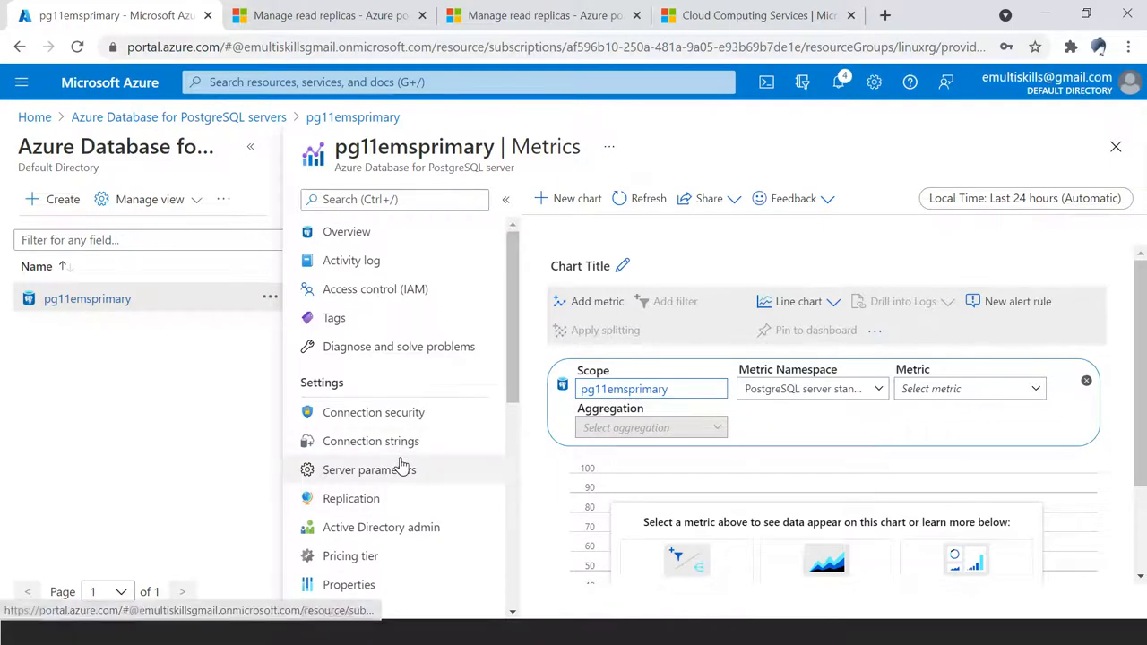
pyautogui.click(361, 504)
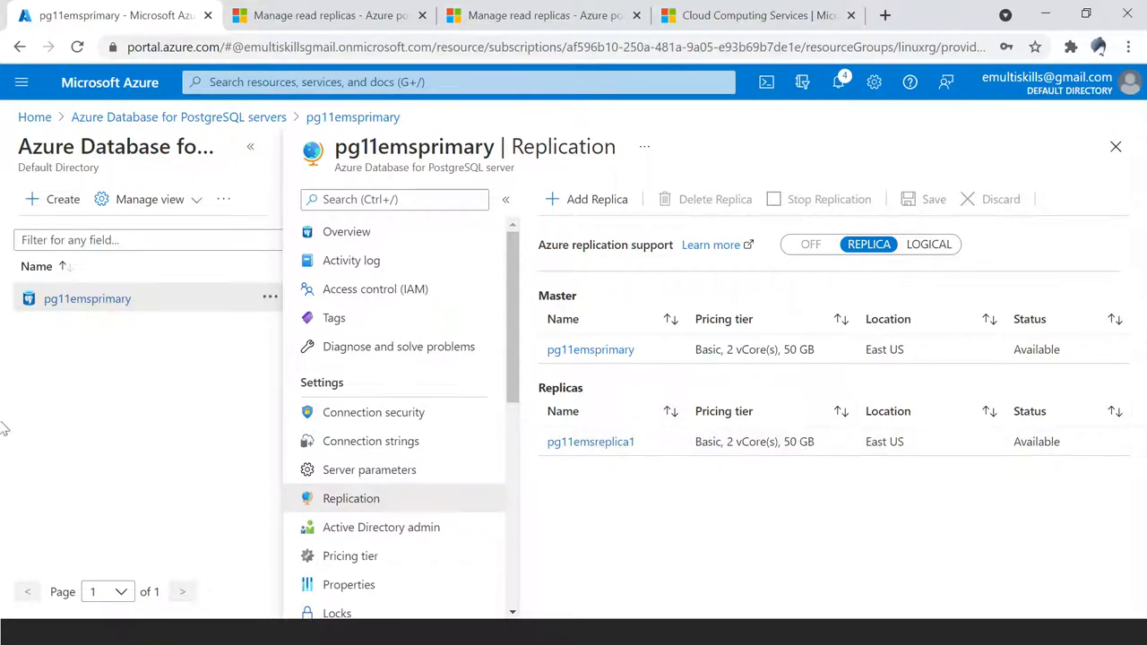
# Step: Chart the Max Lag Across Replicas metric of pg11emsprimary, followed by its Replica Lag metric
pyautogui.scroll(-3, 451, 511)
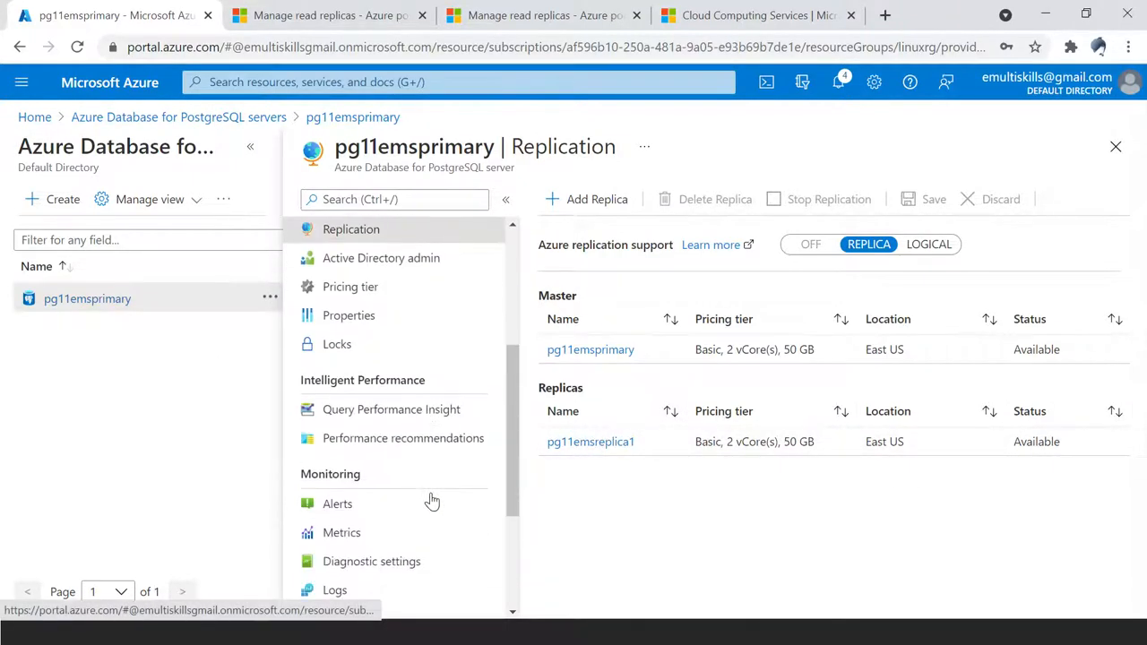
pyautogui.scroll(-1, 432, 502)
pyautogui.click(351, 441)
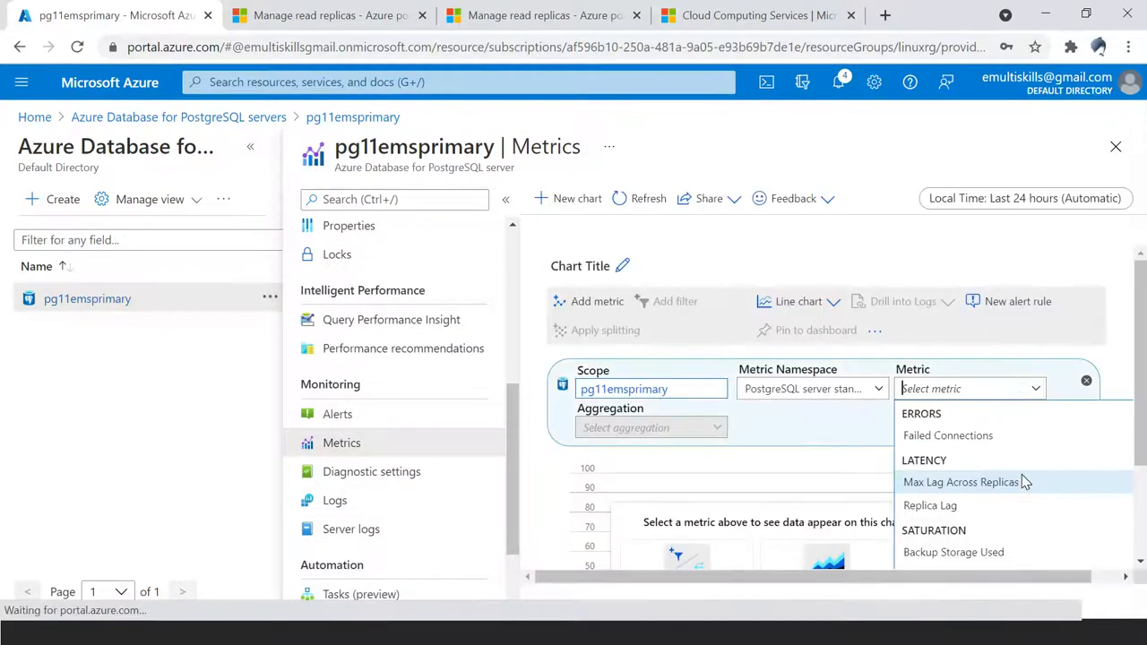
pyautogui.click(951, 484)
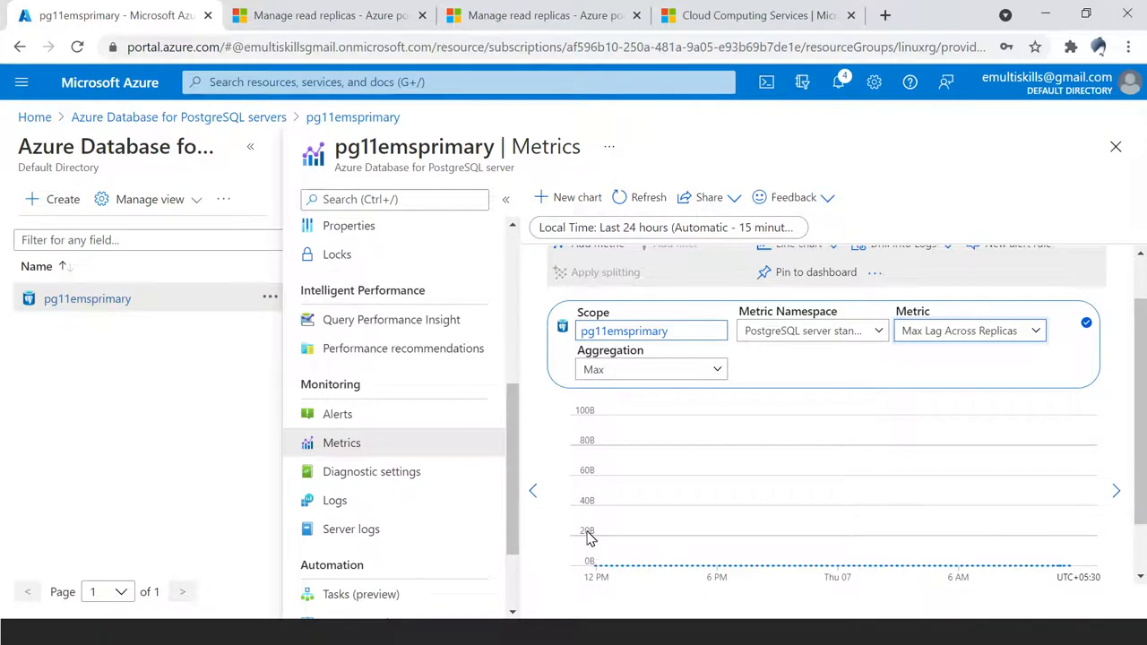
pyautogui.click(1035, 332)
pyautogui.click(932, 447)
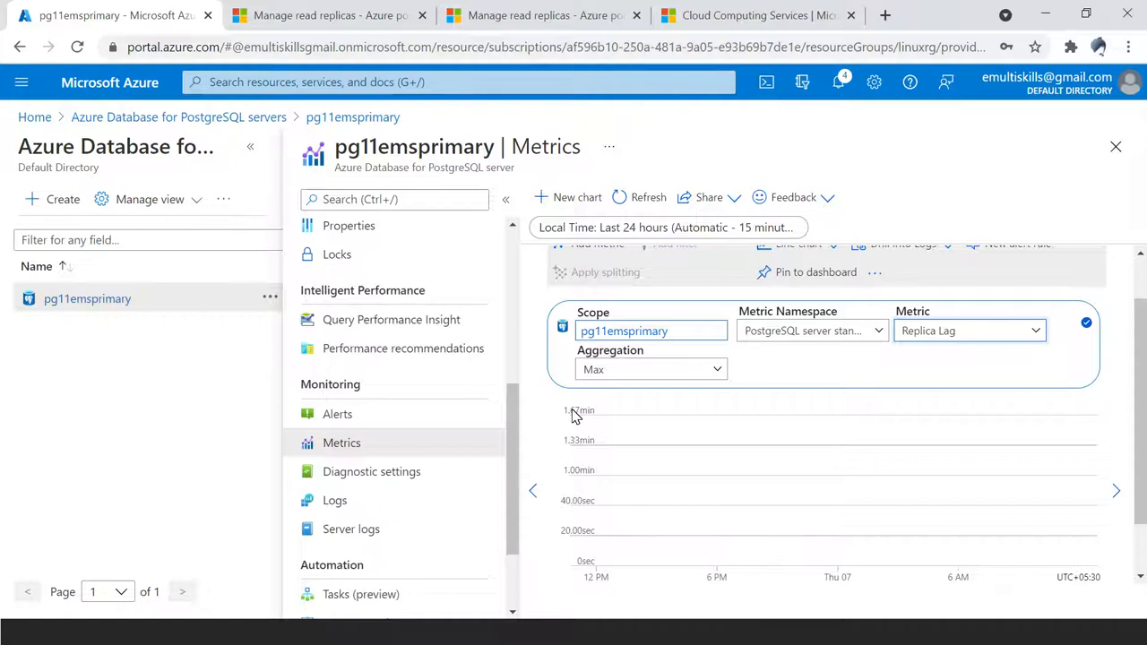
# Step: Examine which error, latency, saturation and traffic metrics are available for charting on pg11emsprimary
pyautogui.click(1038, 333)
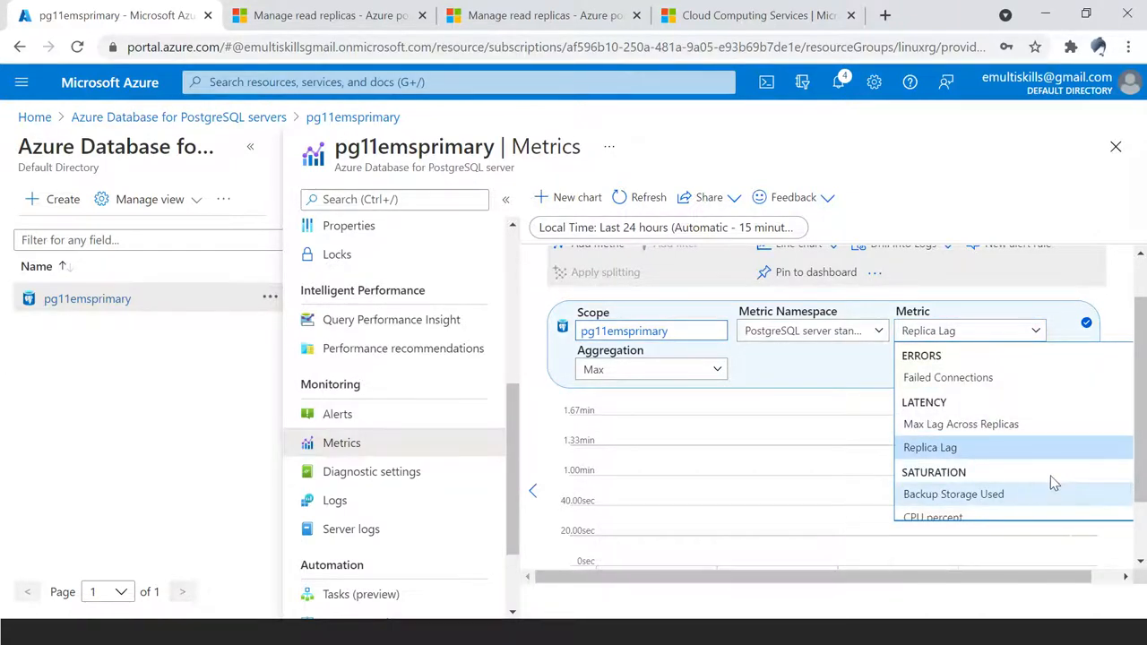
pyautogui.scroll(-1, 1053, 484)
pyautogui.scroll(-1, 1049, 475)
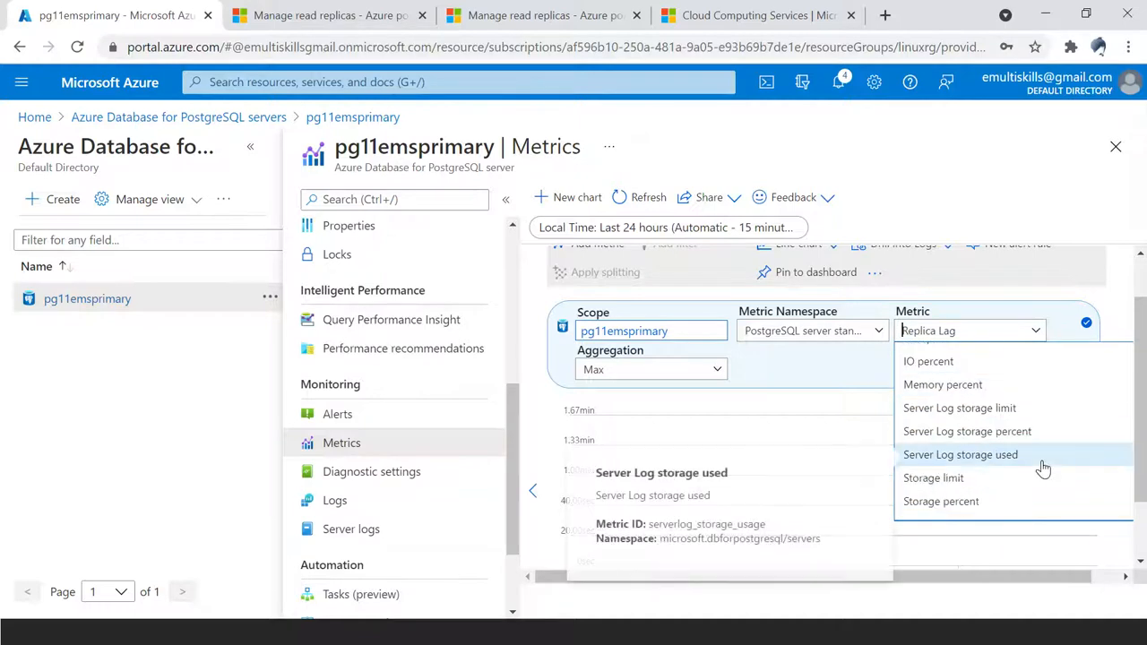
pyautogui.scroll(-1, 1045, 468)
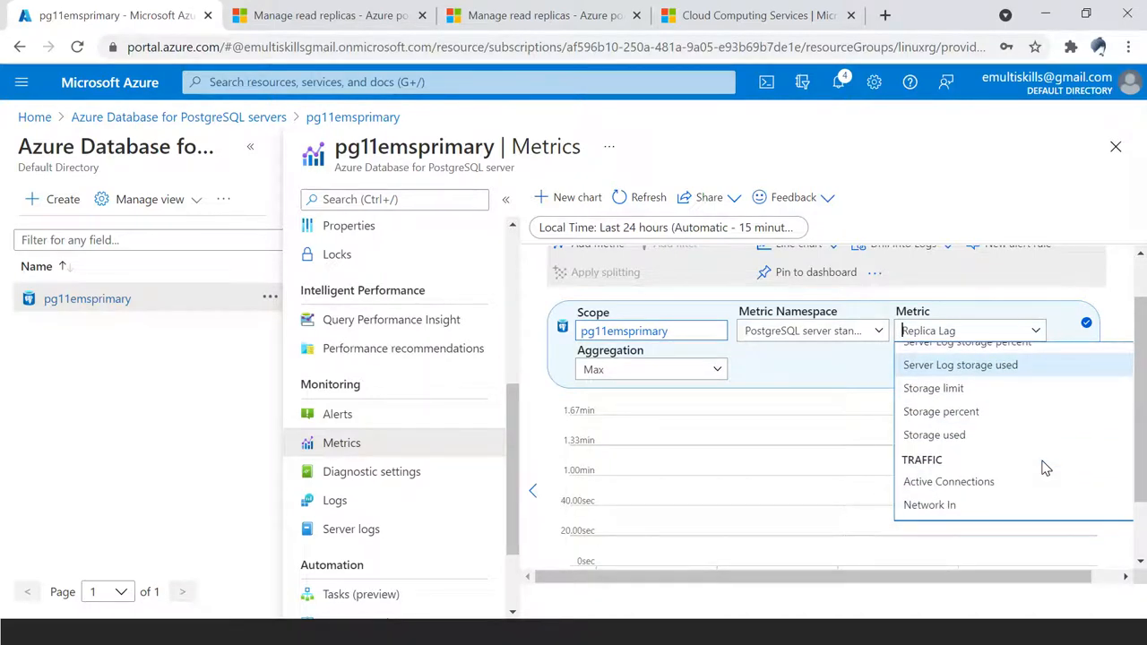
pyautogui.scroll(-2, 1045, 468)
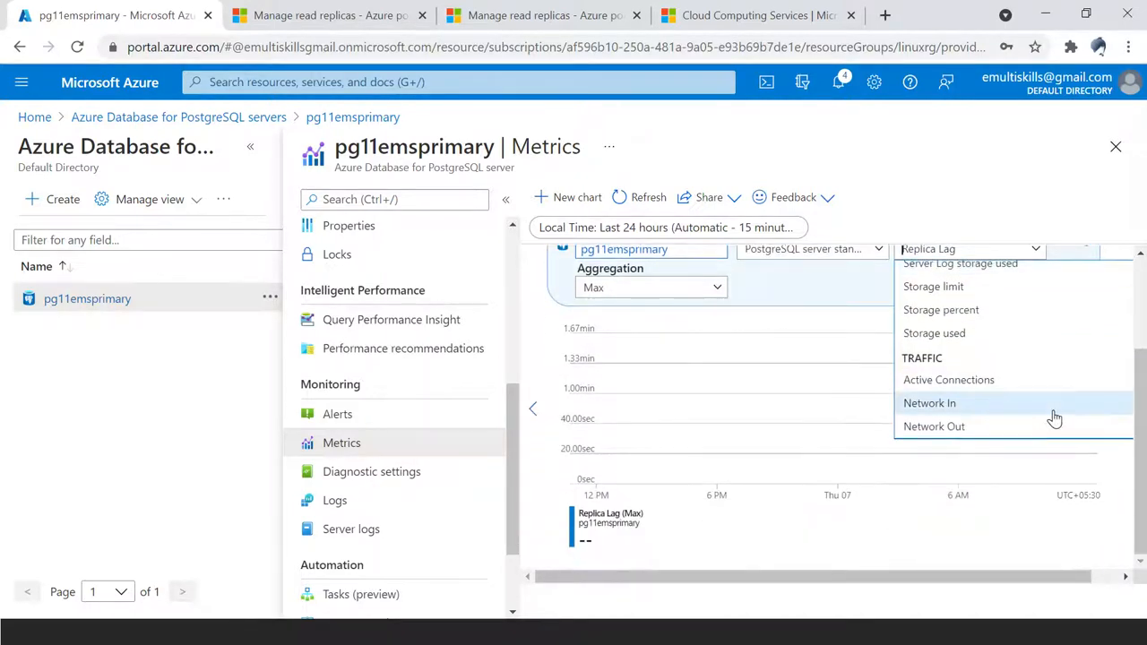
pyautogui.scroll(1, 1053, 418)
pyautogui.scroll(3, 1054, 414)
pyautogui.scroll(1, 1050, 414)
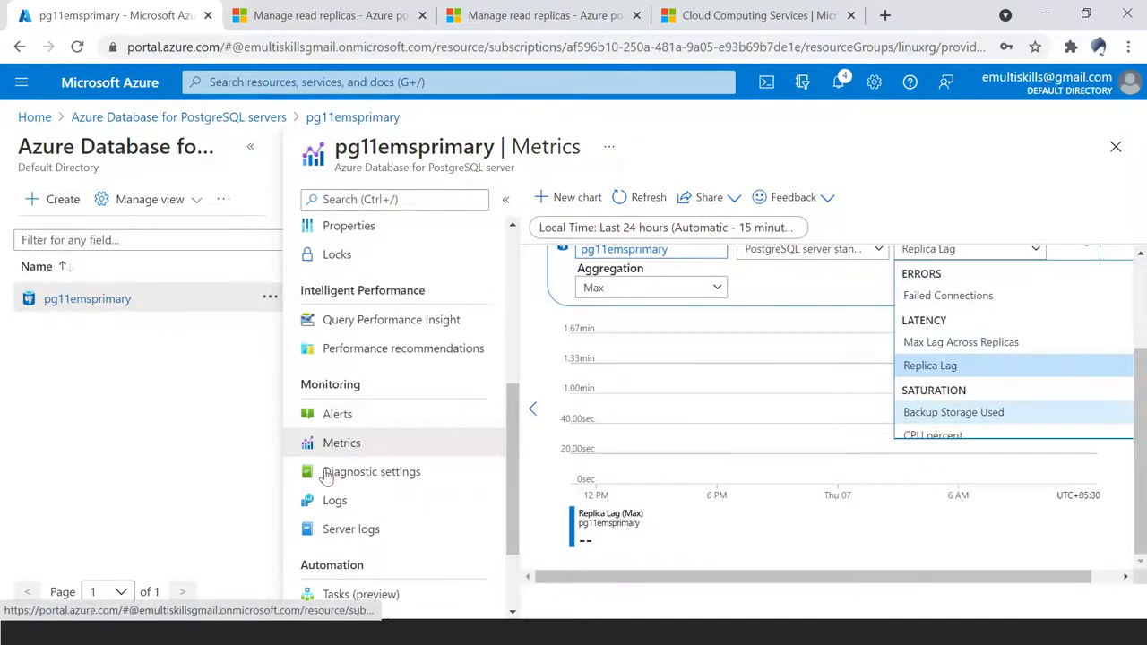
# Step: Return to the replication settings of pg11emsprimary and open its replica pg11emsreplica1
pyautogui.scroll(4, 408, 420)
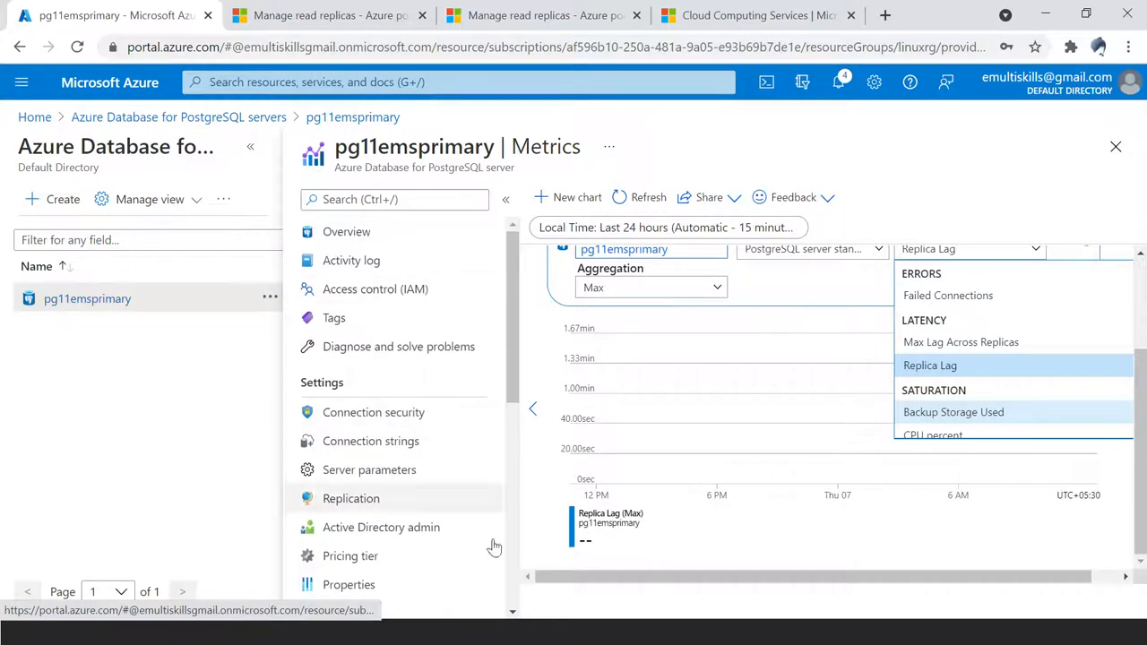
pyautogui.click(368, 504)
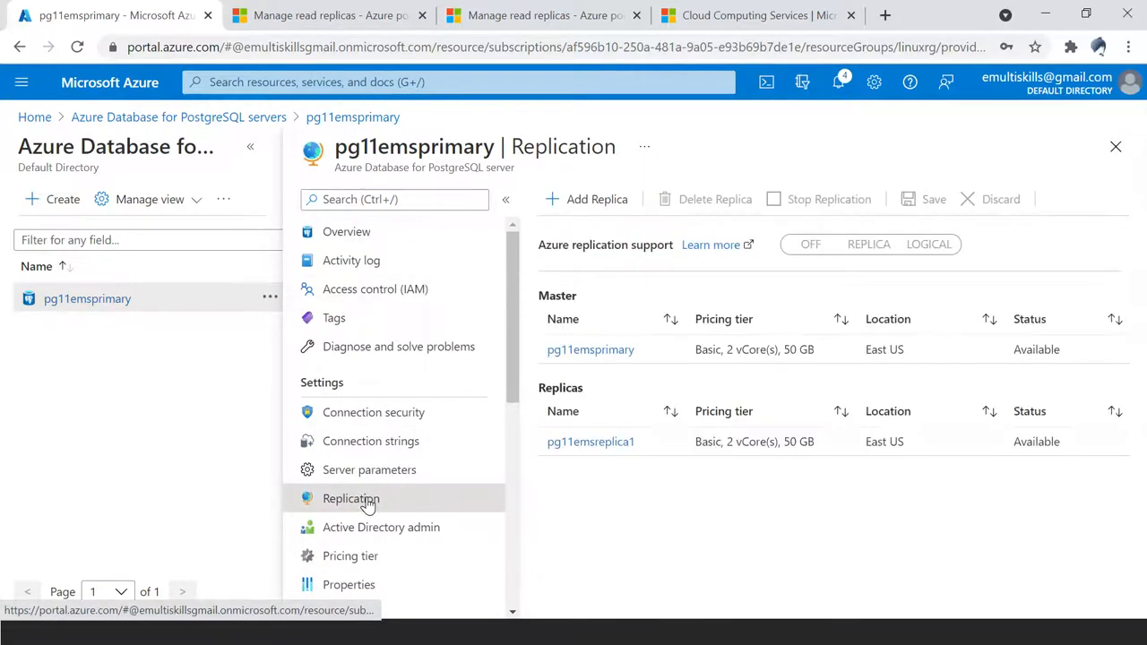
pyautogui.click(590, 442)
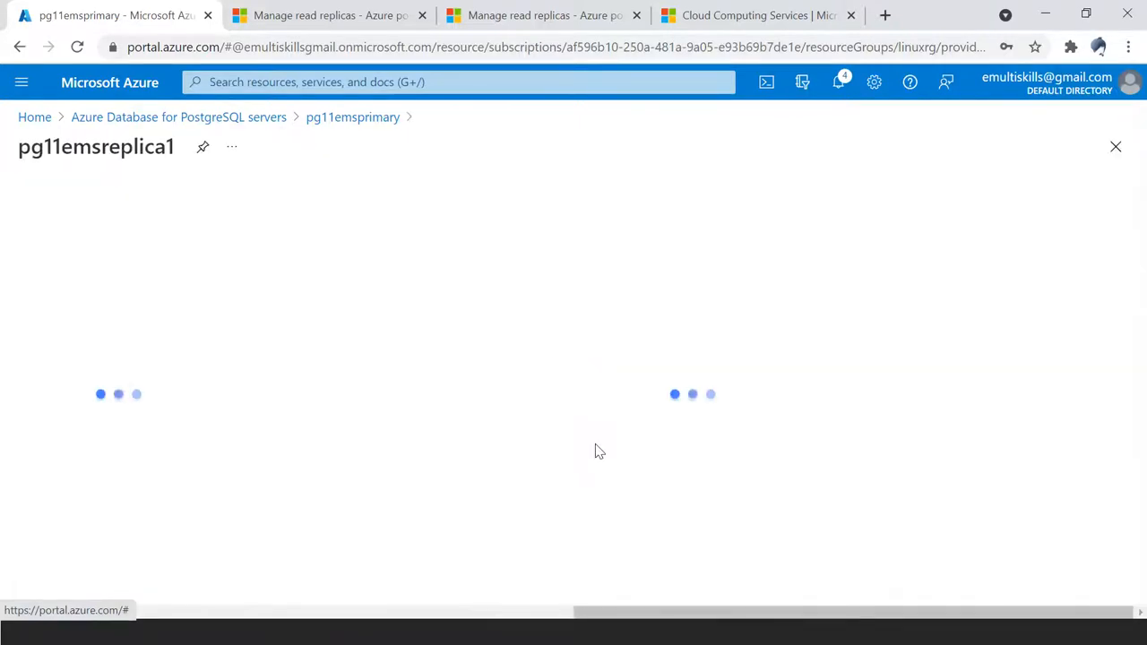
# Step: Reopen the replication settings of pg11emsprimary and stop replication to pg11emsreplica1
pyautogui.click(174, 120)
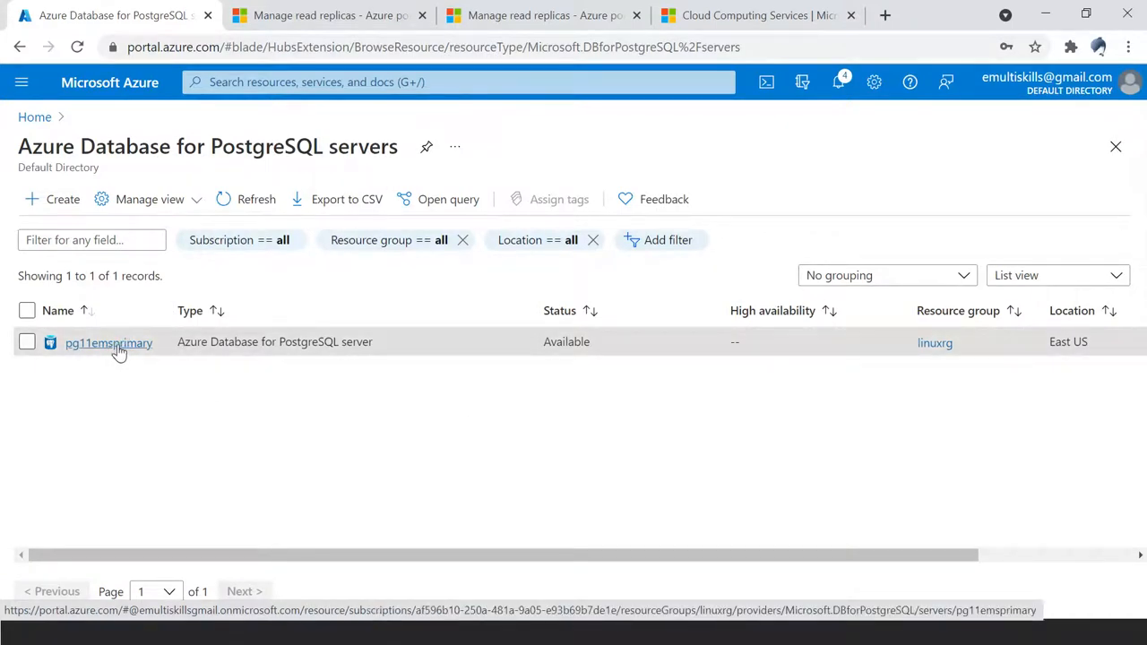
pyautogui.click(117, 346)
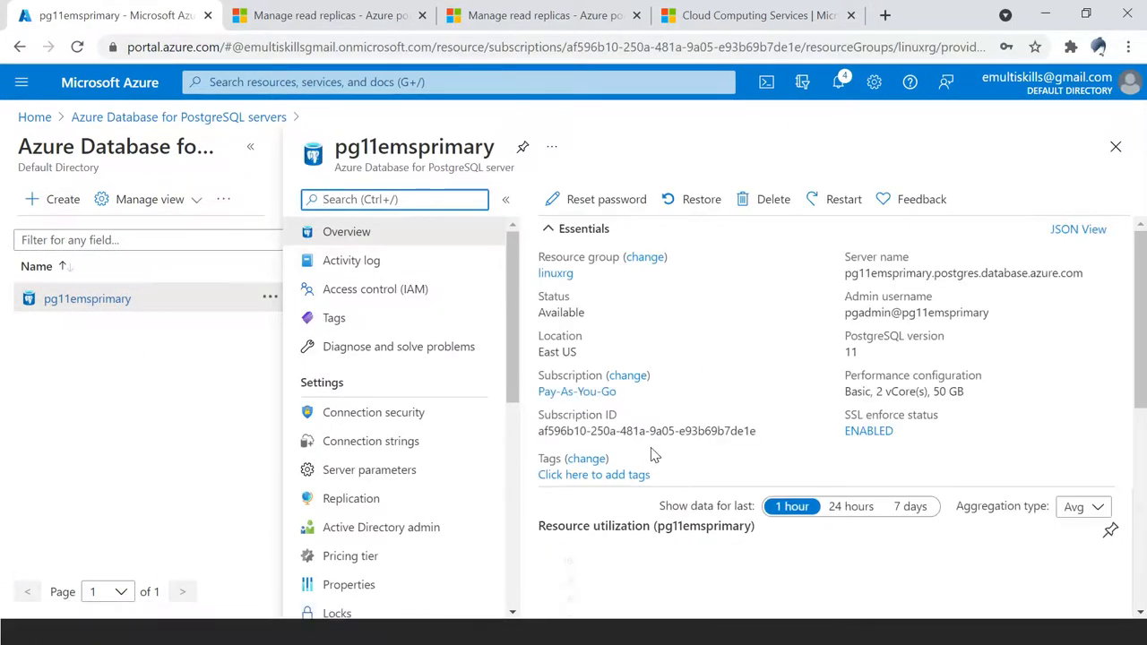
pyautogui.click(343, 505)
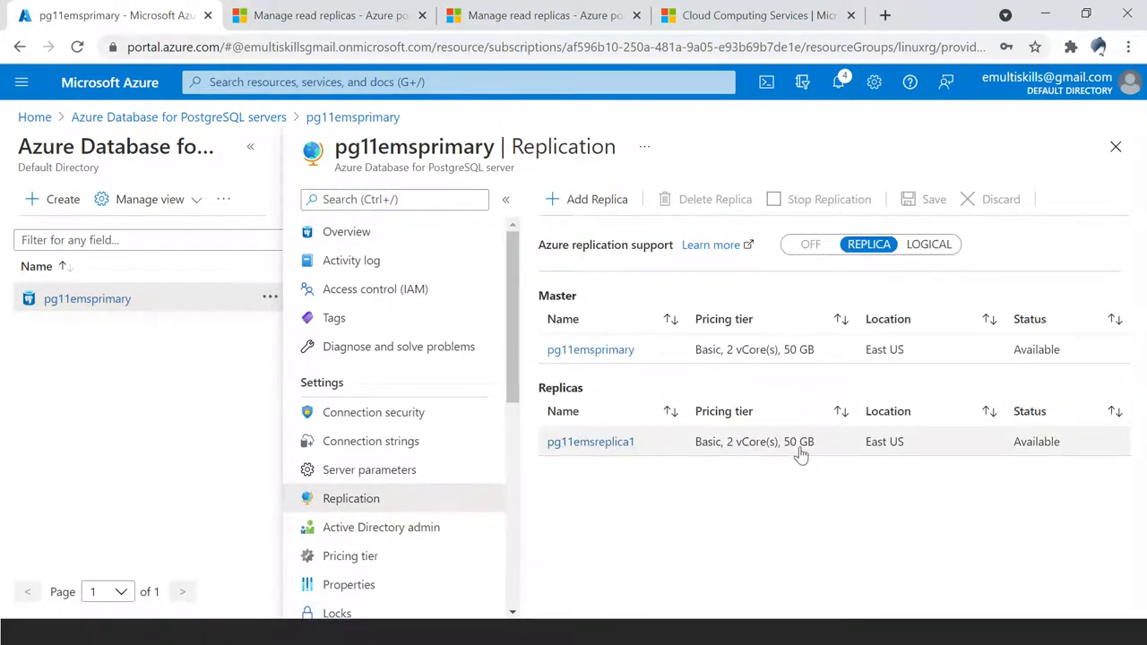
pyautogui.click(843, 448)
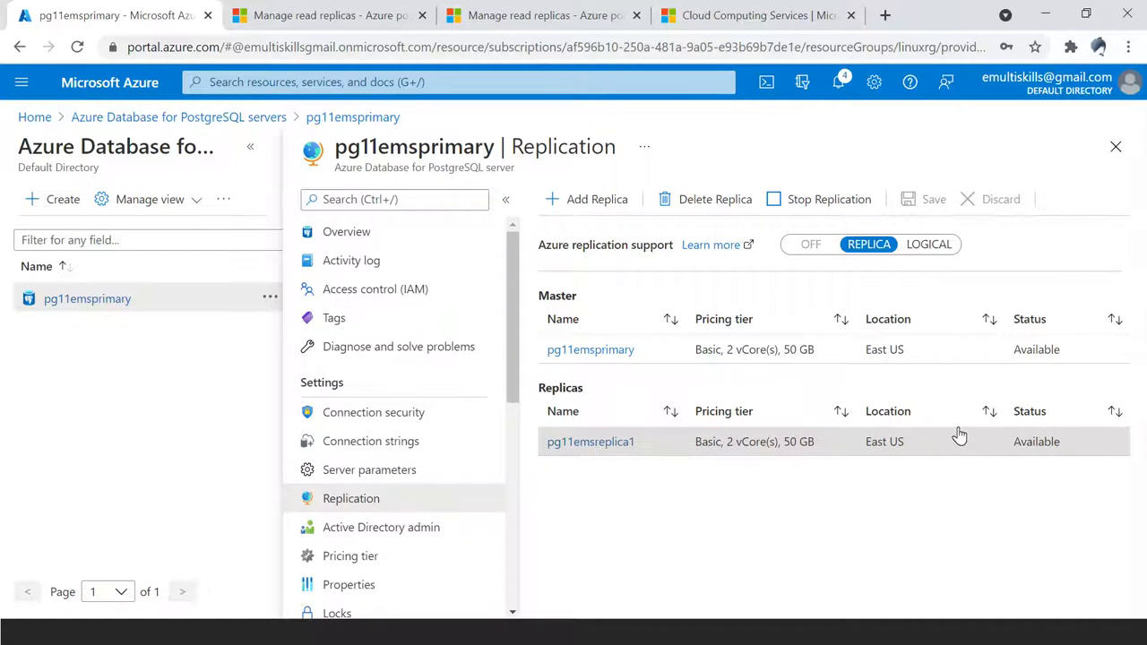
pyautogui.click(776, 202)
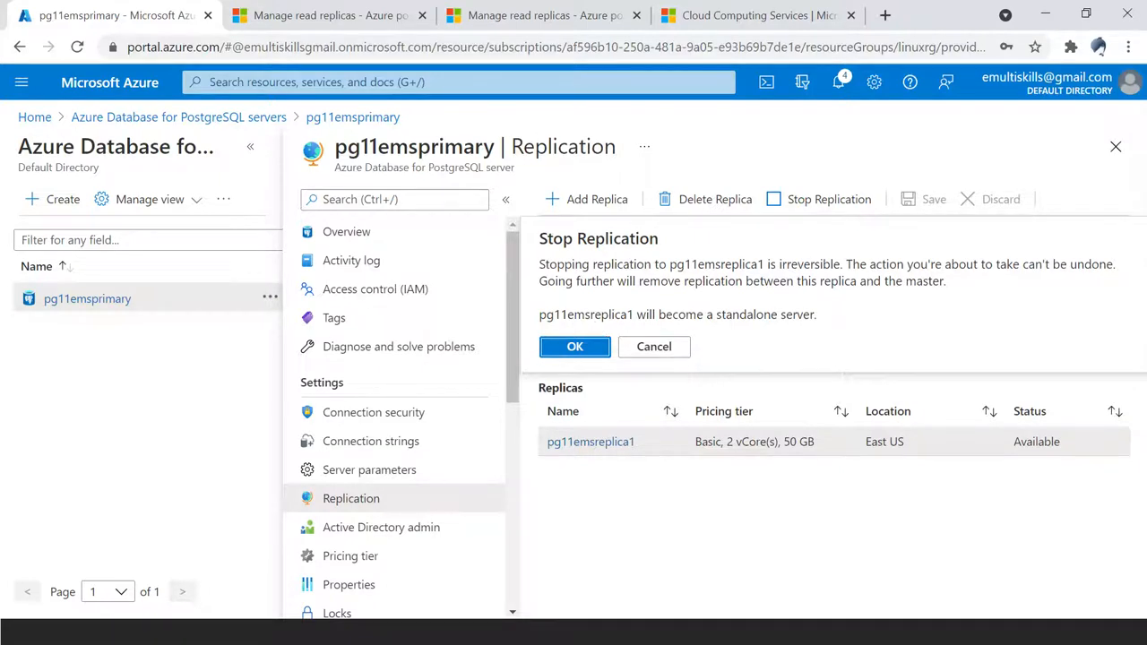
pyautogui.click(578, 352)
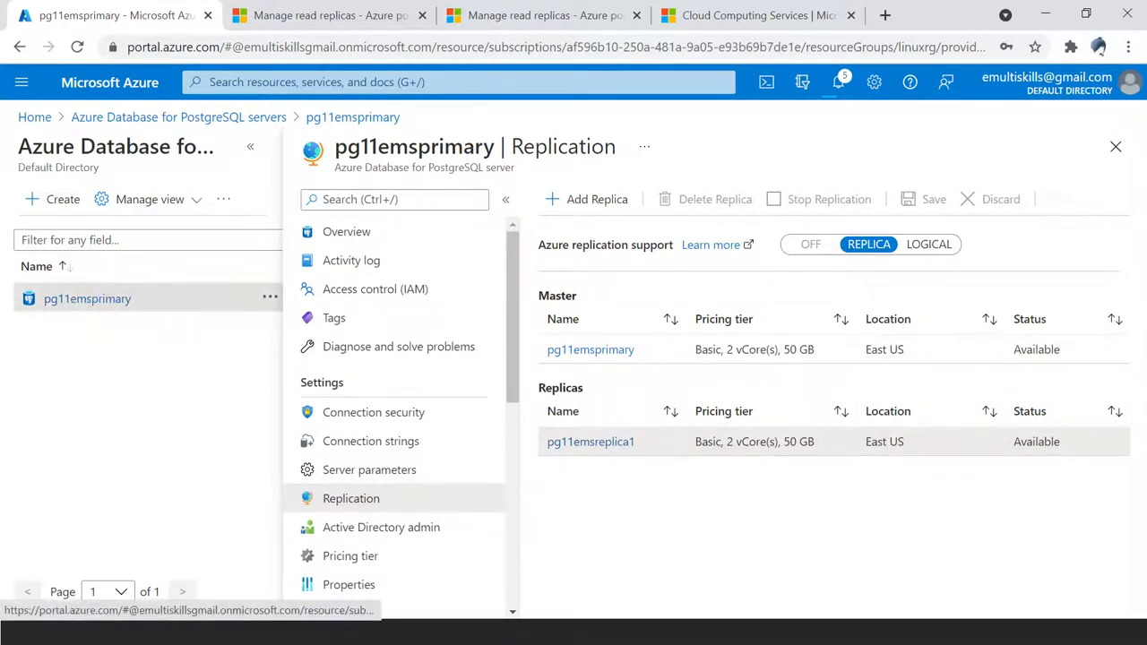
# Step: Refresh the list of PostgreSQL servers and open the pg11emsreplica1 server
pyautogui.click(176, 121)
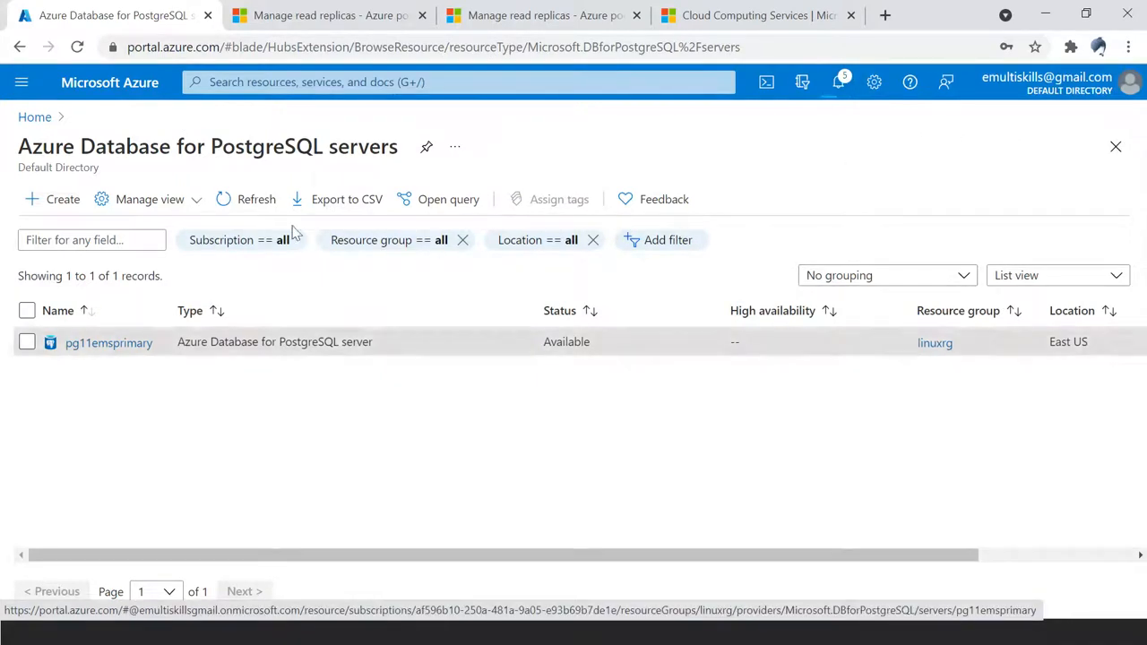
pyautogui.click(246, 199)
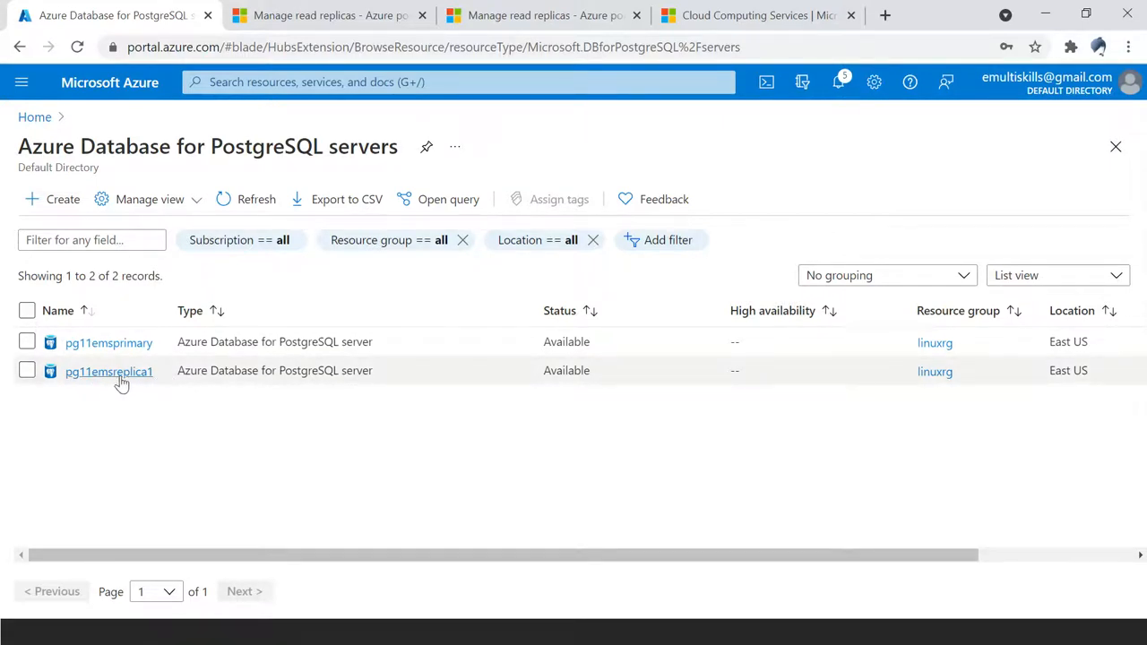
pyautogui.click(27, 370)
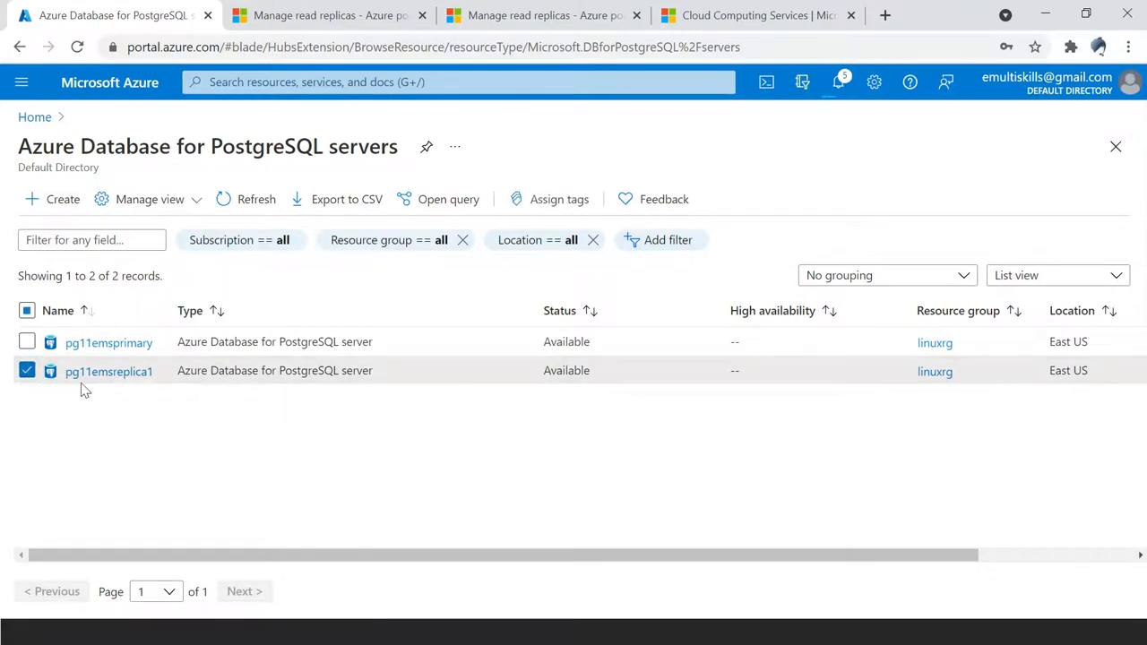
pyautogui.click(111, 373)
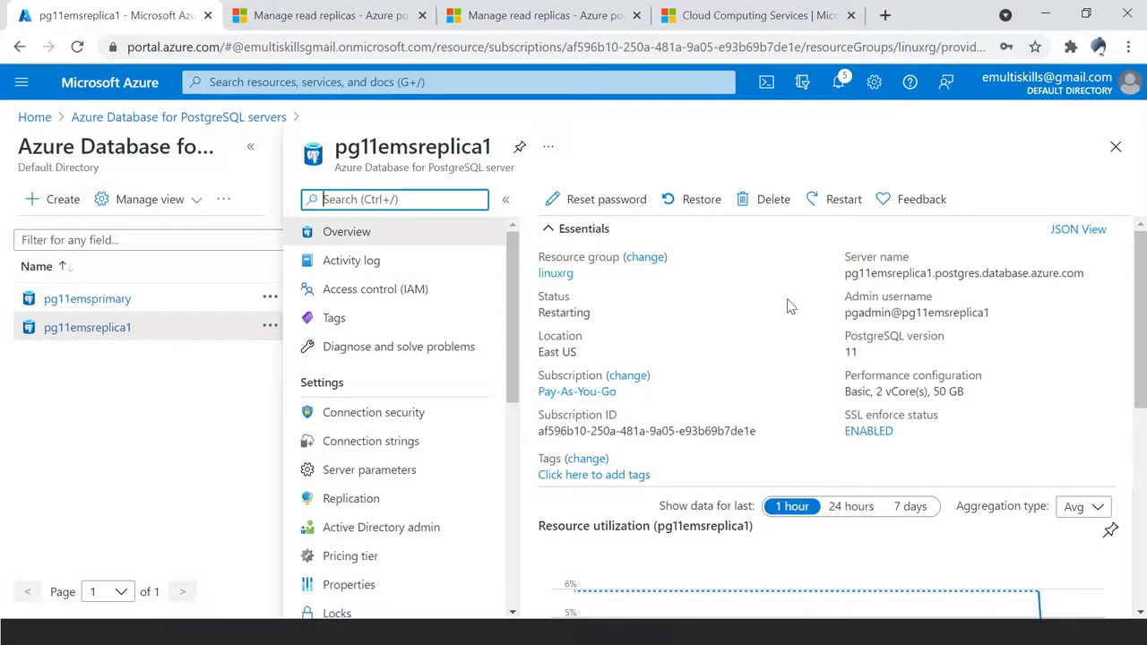
# Step: Delete the pg11emsreplica1 server, entering its server name as confirmation
pyautogui.click(771, 202)
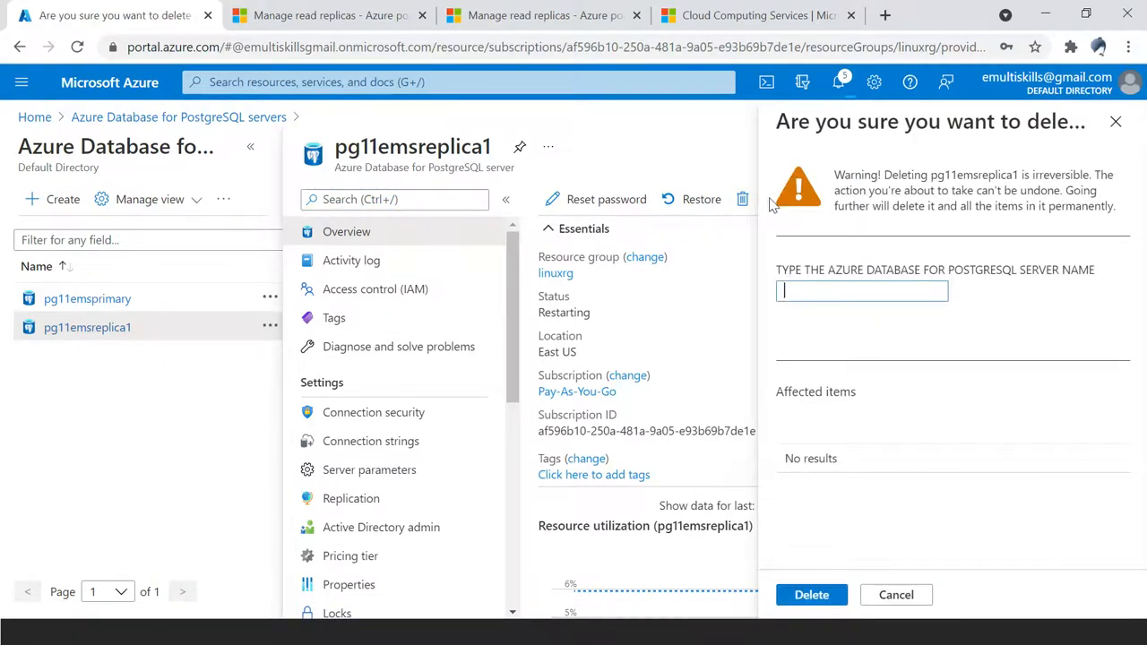
pyautogui.doubleClick(974, 174)
pyautogui.hotkey('ctrl', 'c')
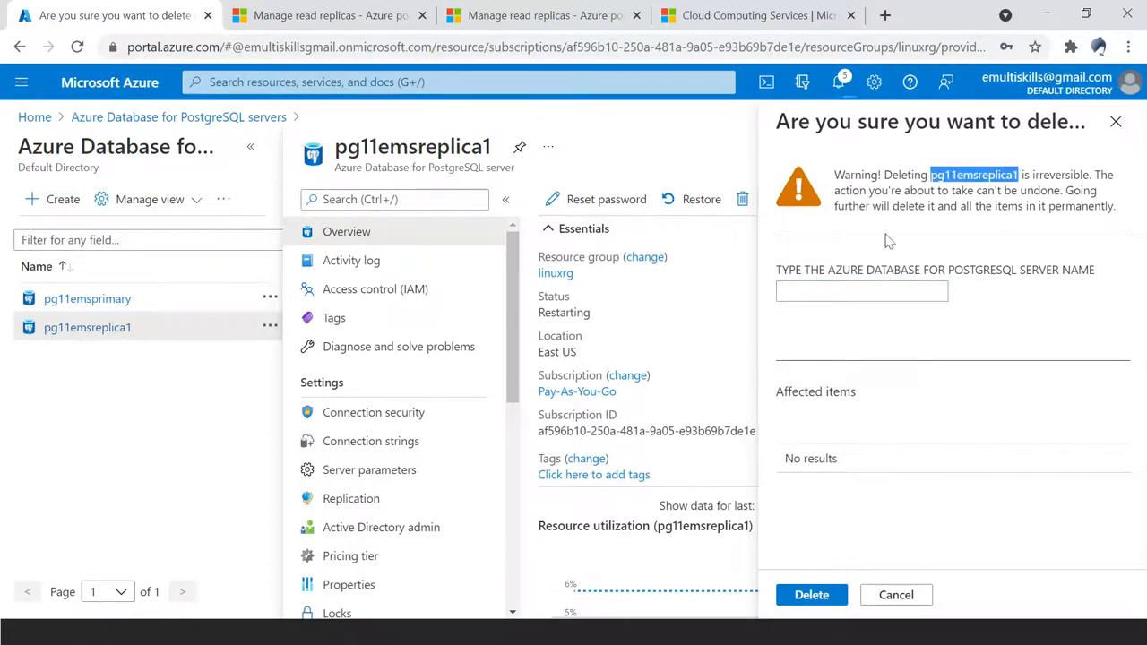
pyautogui.click(790, 291)
pyautogui.hotkey('ctrl', 'v')
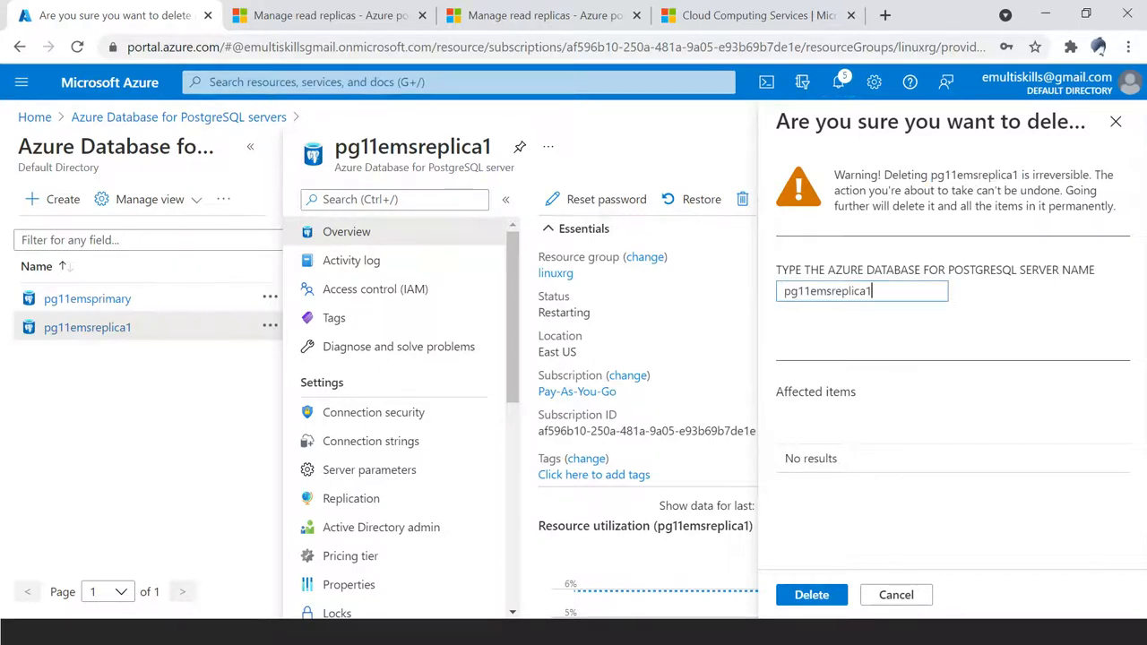
pyautogui.click(811, 595)
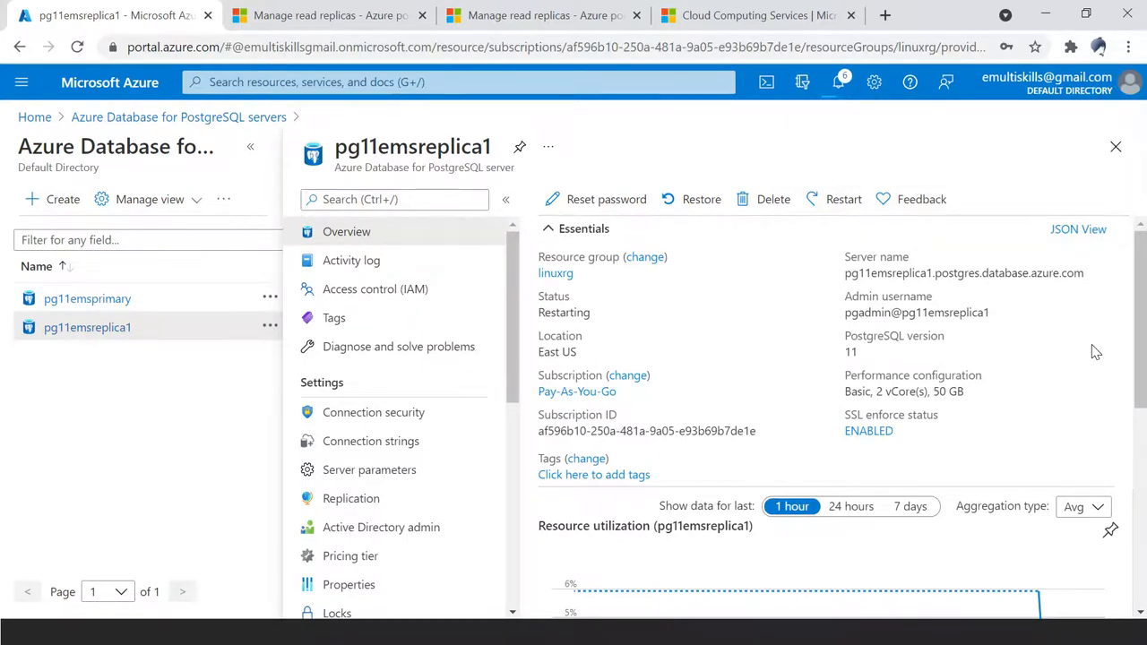
# Step: Open the pg11emsprimary server and delete it, entering its server name as confirmation
pyautogui.click(108, 299)
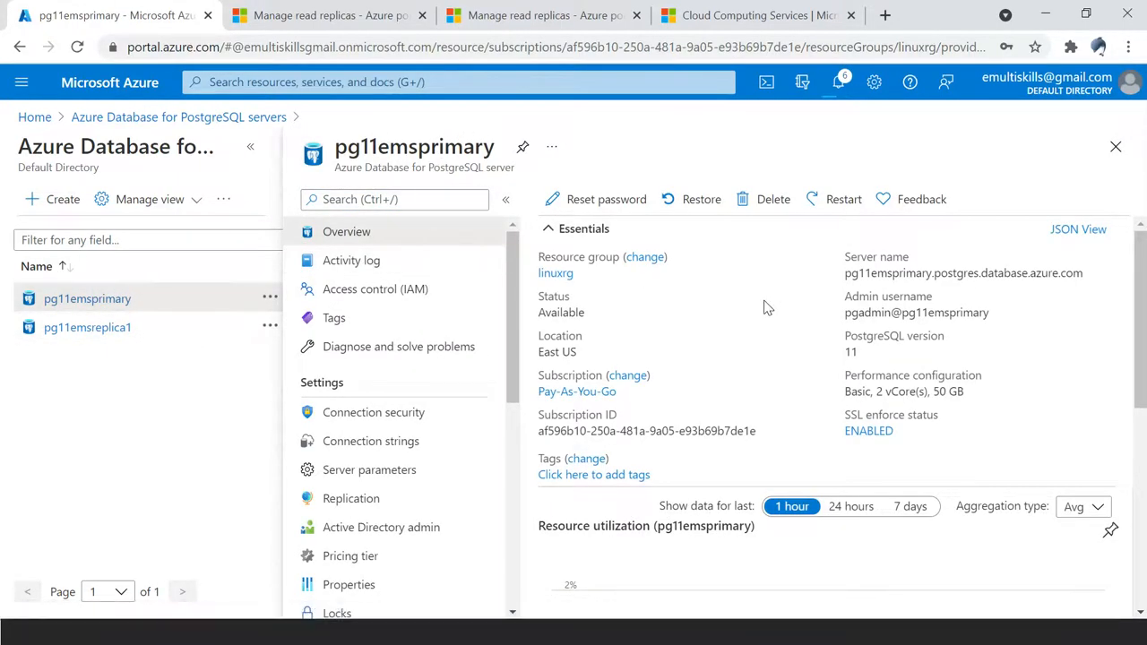
pyautogui.click(771, 203)
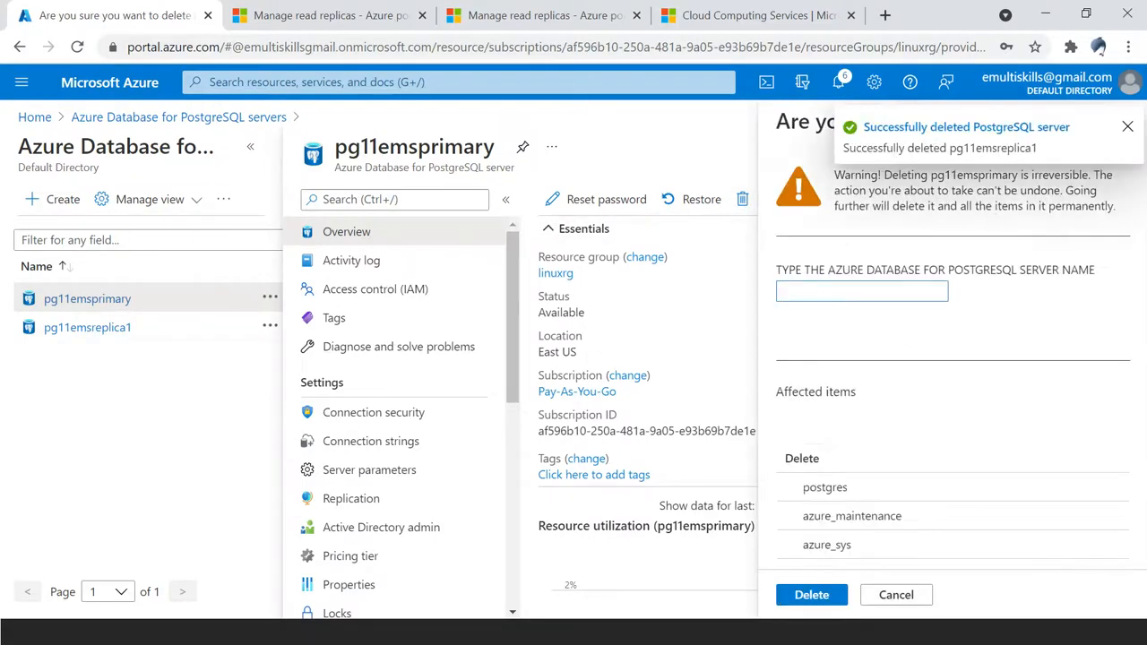
pyautogui.doubleClick(975, 176)
pyautogui.hotkey('ctrl', 'c')
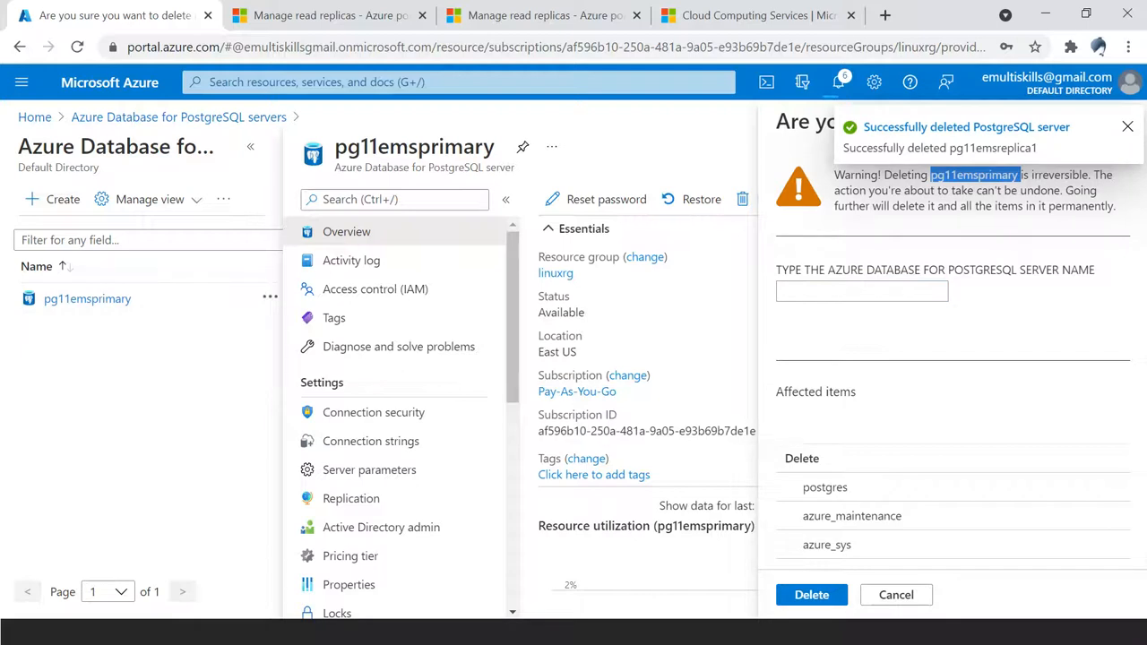
pyautogui.click(860, 291)
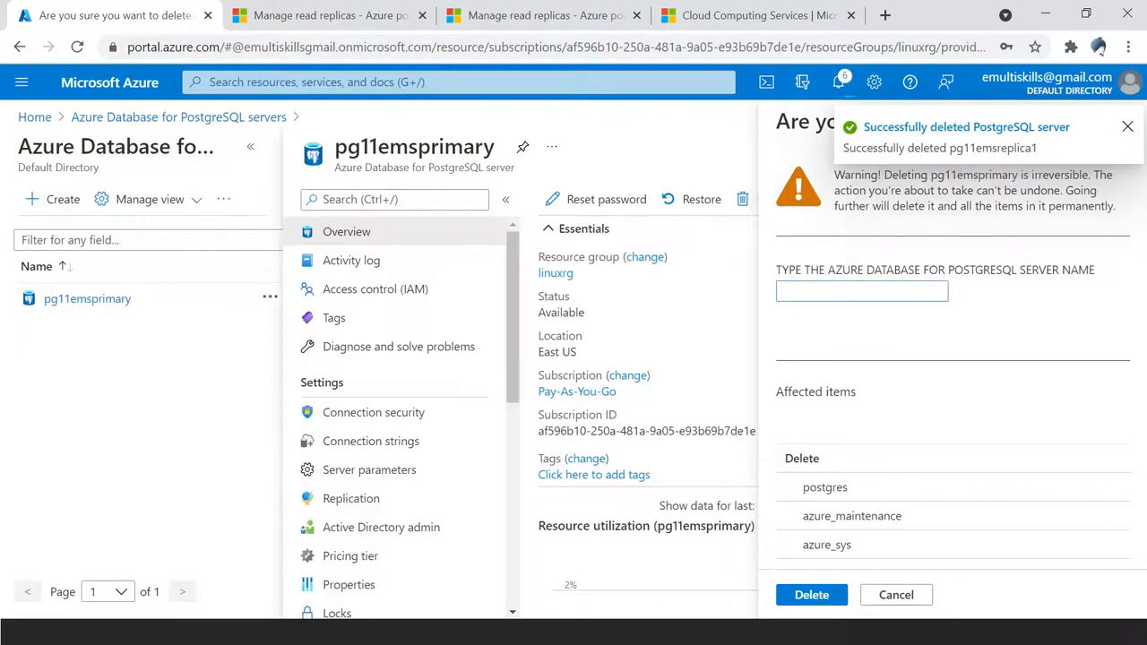
pyautogui.hotkey('ctrl', 'v')
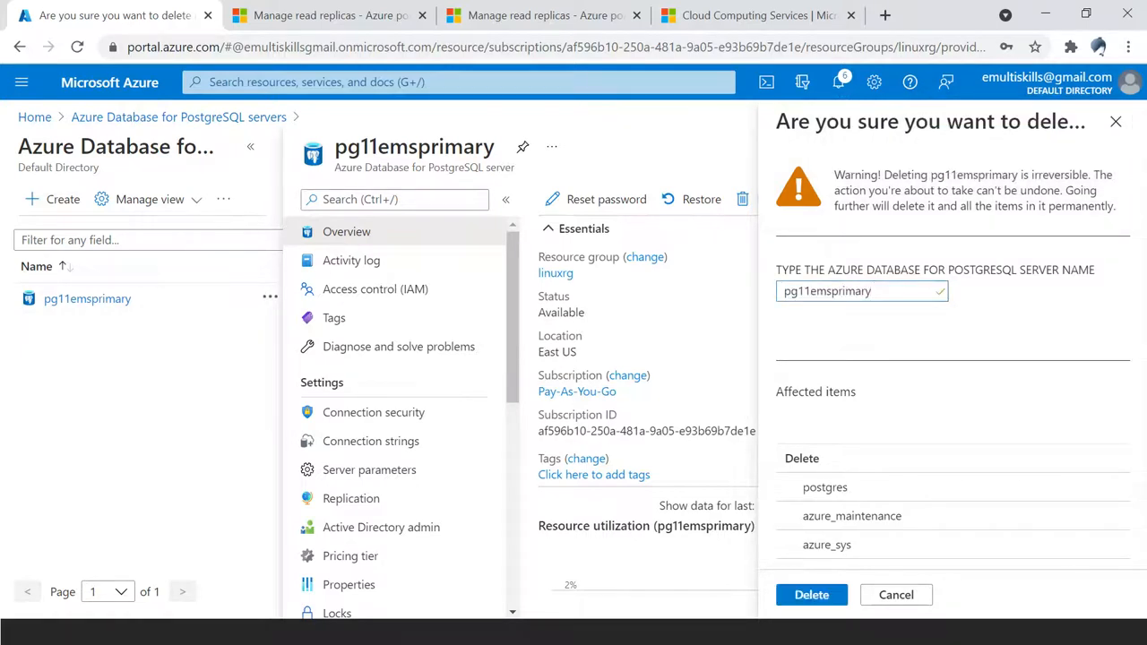
pyautogui.click(811, 595)
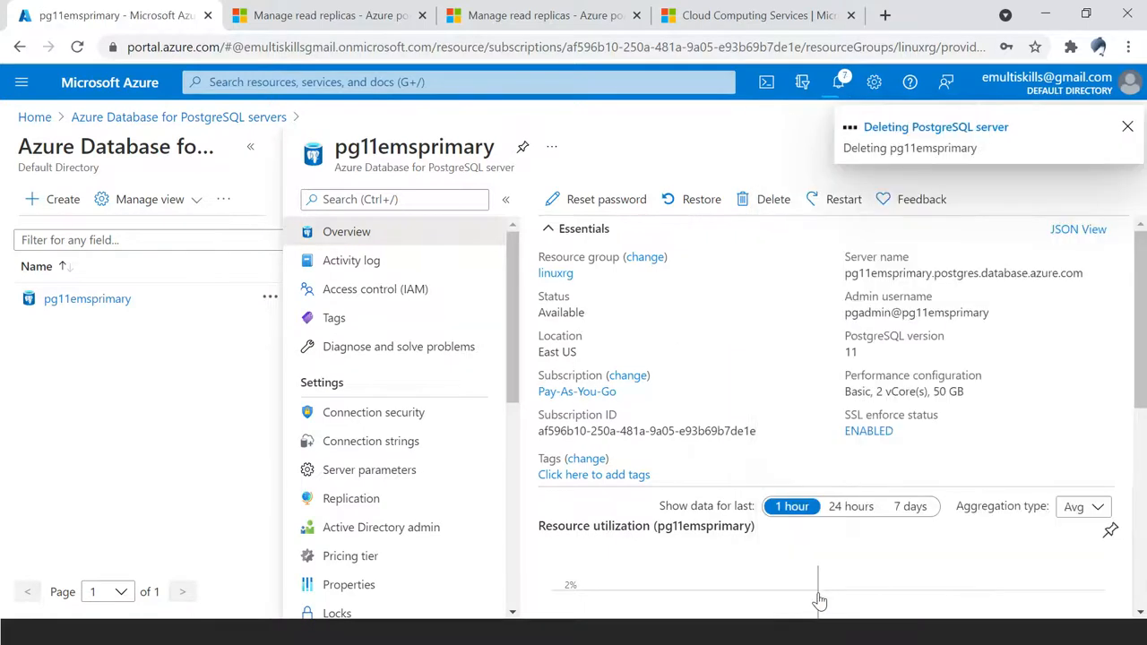